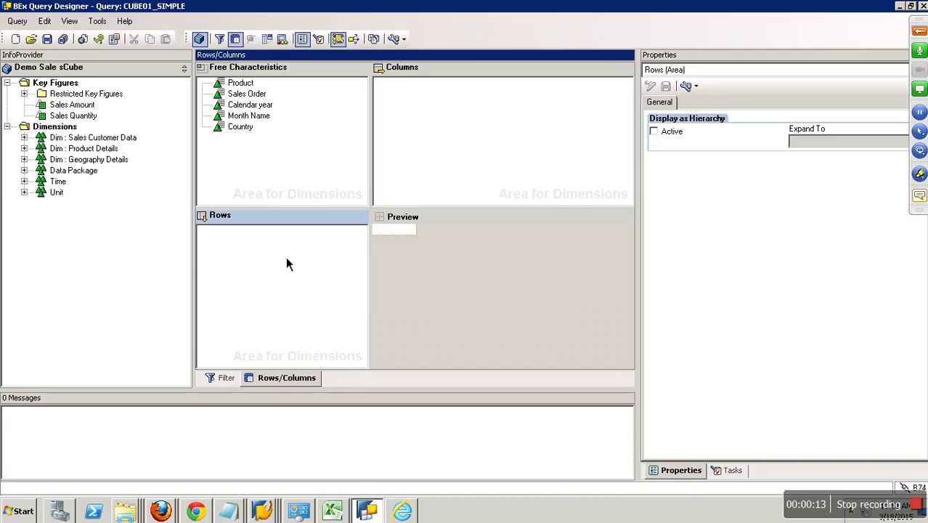
right_click(287, 265)
left_click(309, 267)
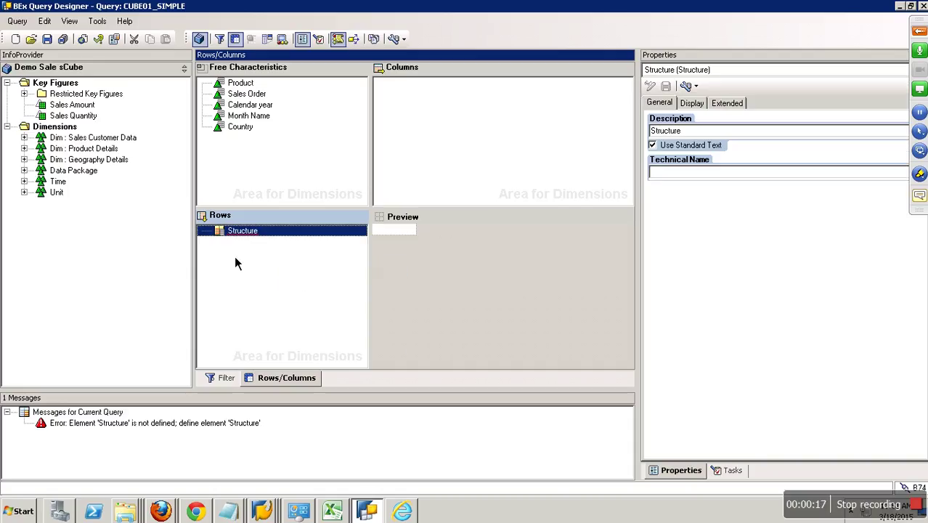
left_click_drag(247, 238, 163, 253)
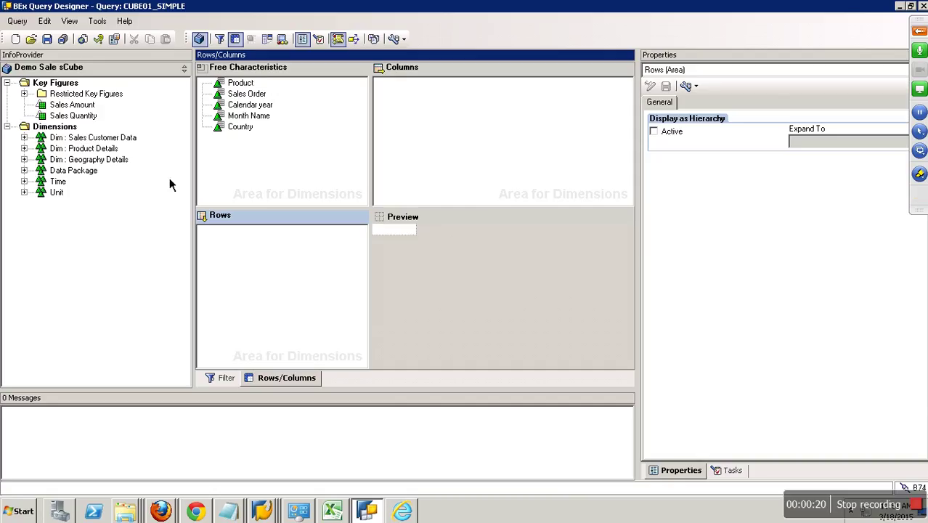
- Place the Sales Amount and Sales Quantity key figures in the columns and create a new structure in the rows
left_click_drag(80, 105, 398, 118)
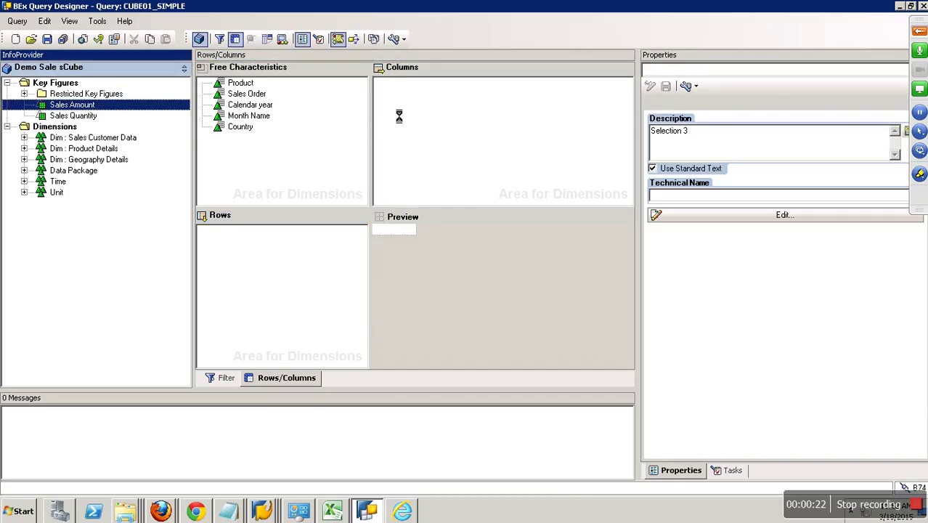
left_click_drag(72, 116, 396, 126)
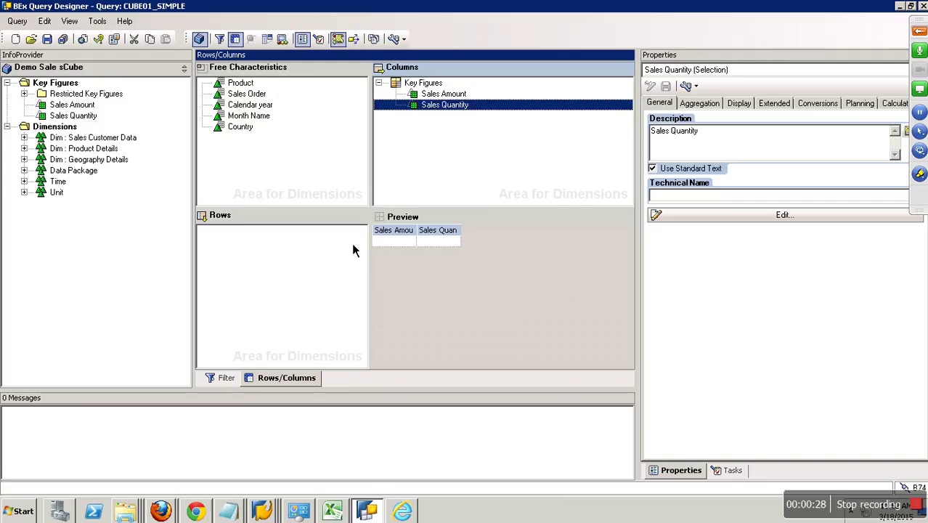
right_click(255, 240)
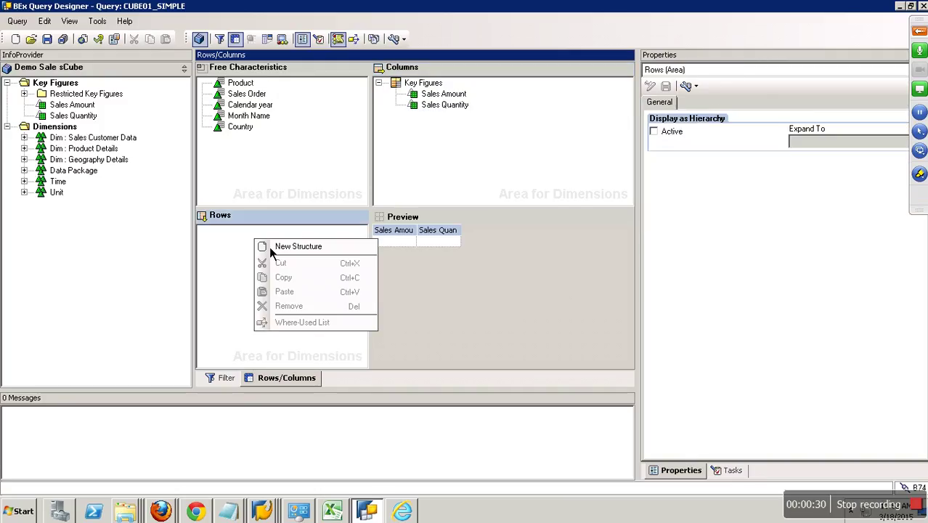
left_click(293, 251)
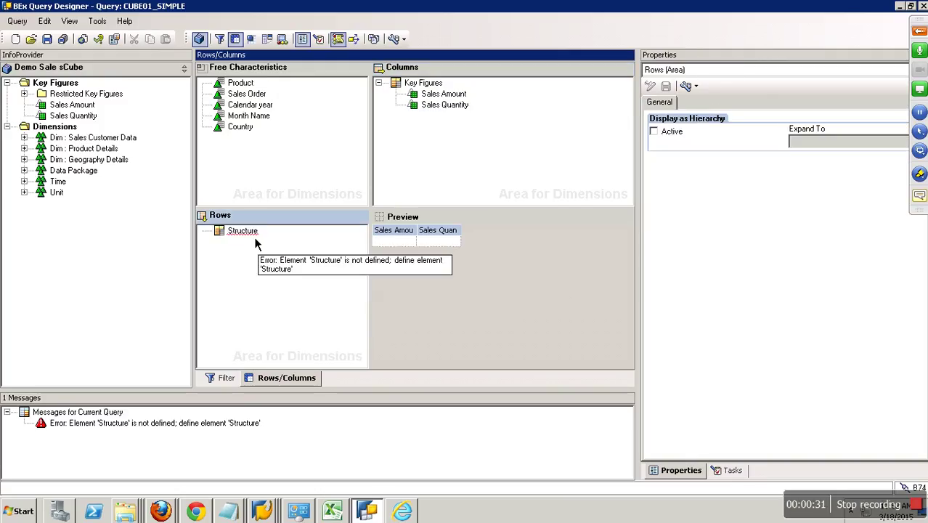
- Add a new selection to the rows structure and set its description to "Total Values"
right_click(245, 231)
left_click(299, 257)
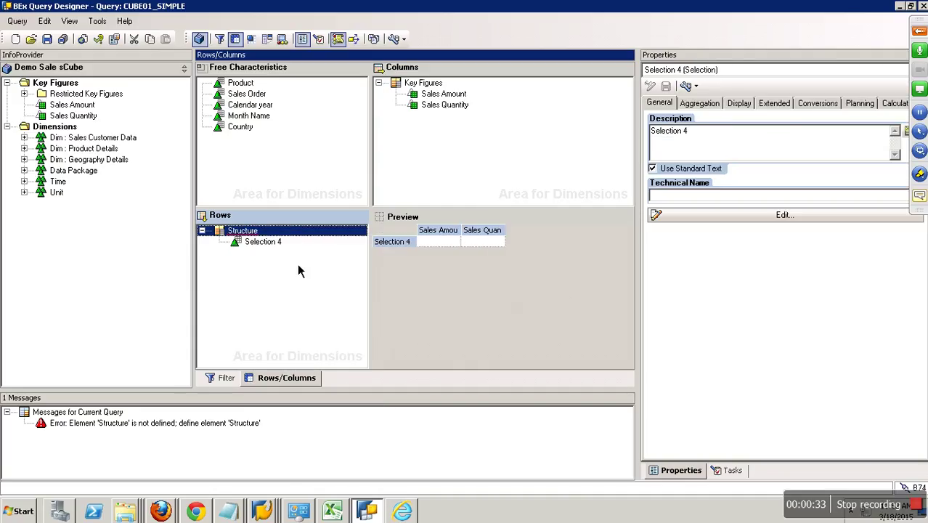
right_click(287, 244)
left_click(302, 250)
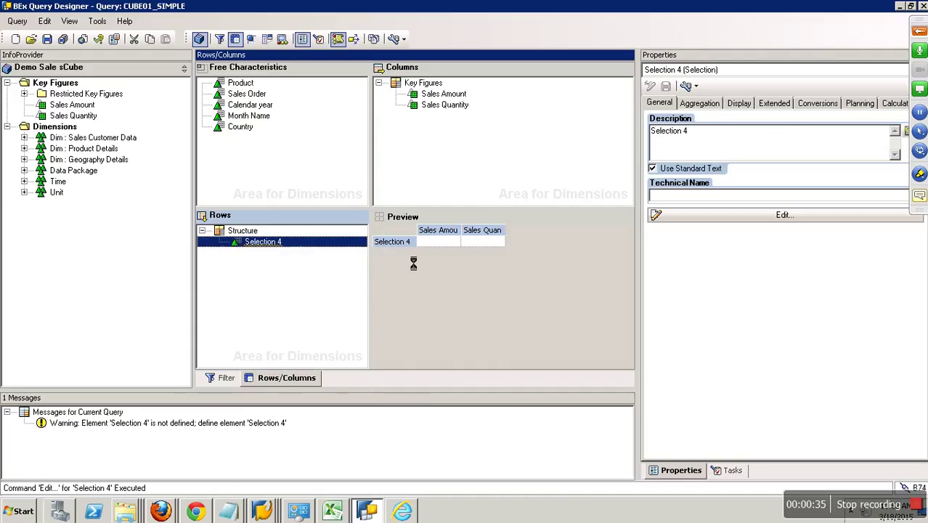
left_click_drag(337, 110, 247, 113)
type("To")
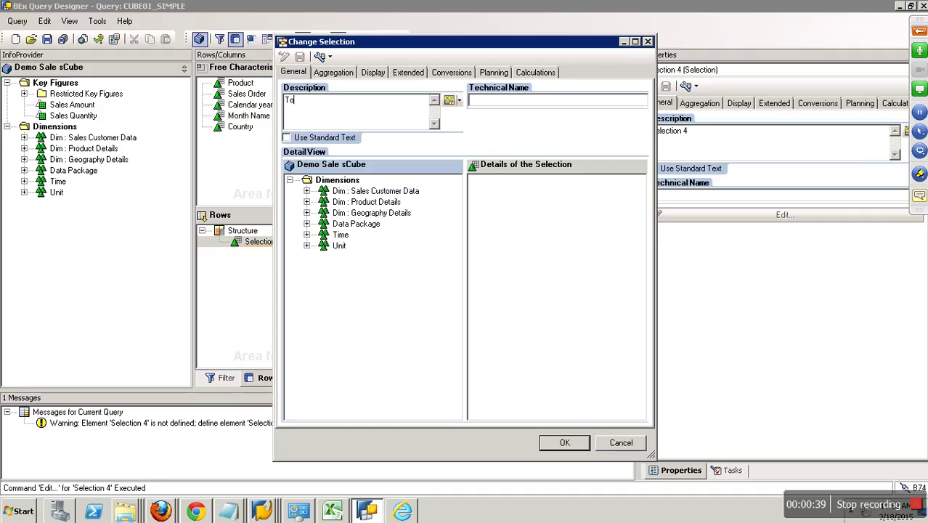
type("tal Values")
left_click(570, 443)
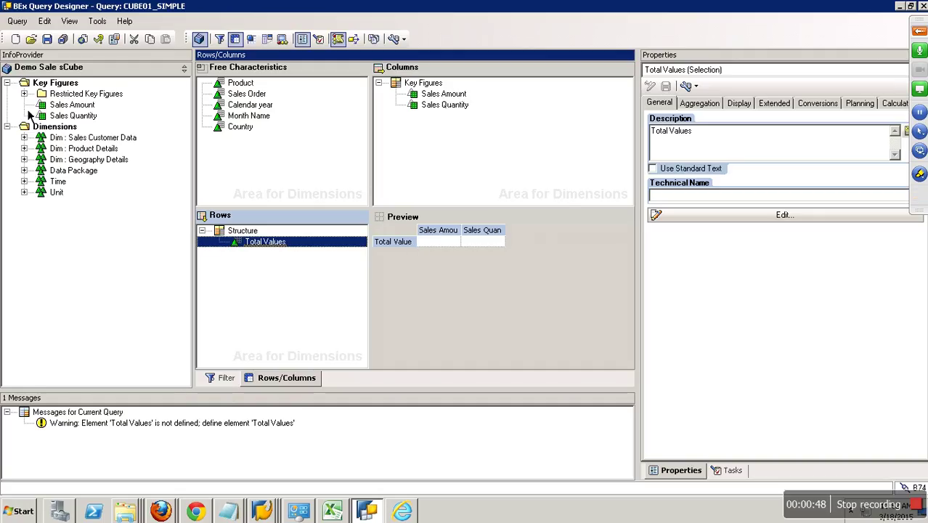
- Save the query, and go back from the old query output to the Query Monitor in SAP GUI
left_click(47, 39)
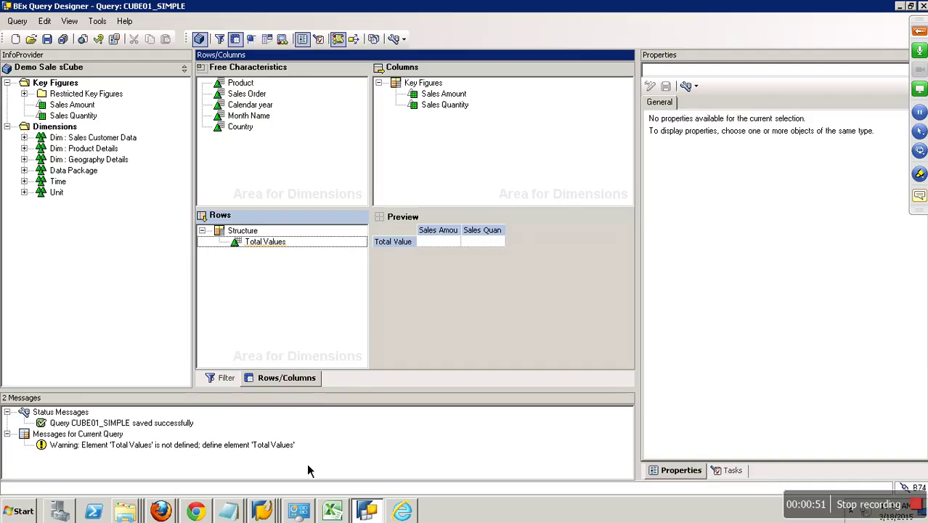
left_click(280, 508)
left_click(273, 468)
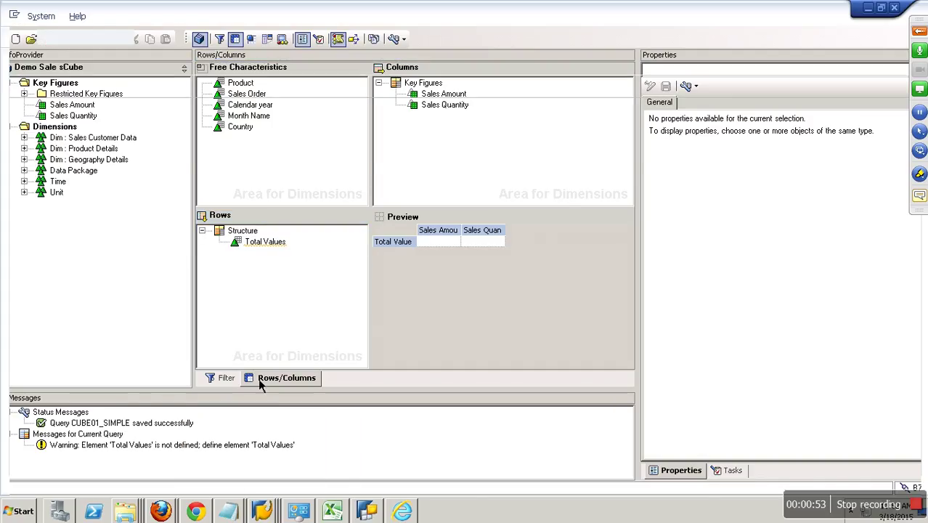
left_click(198, 36)
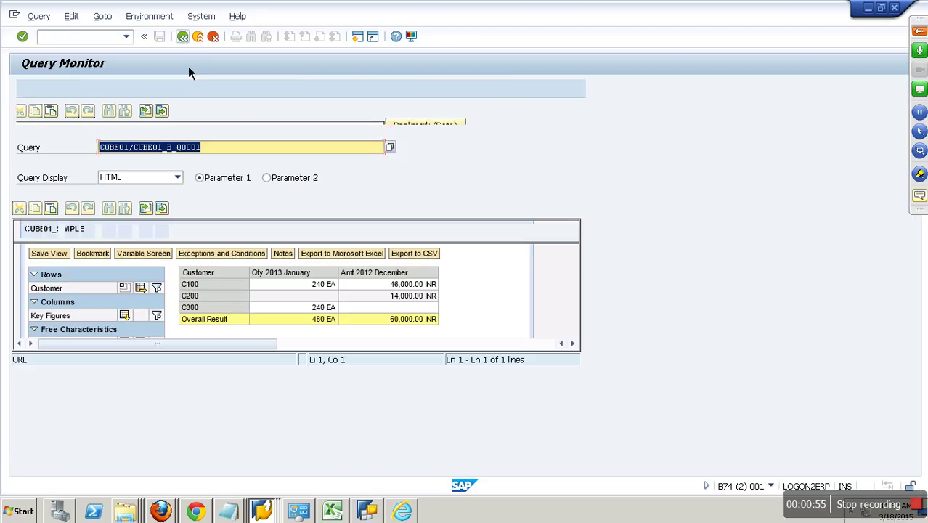
key("alt+Tab")
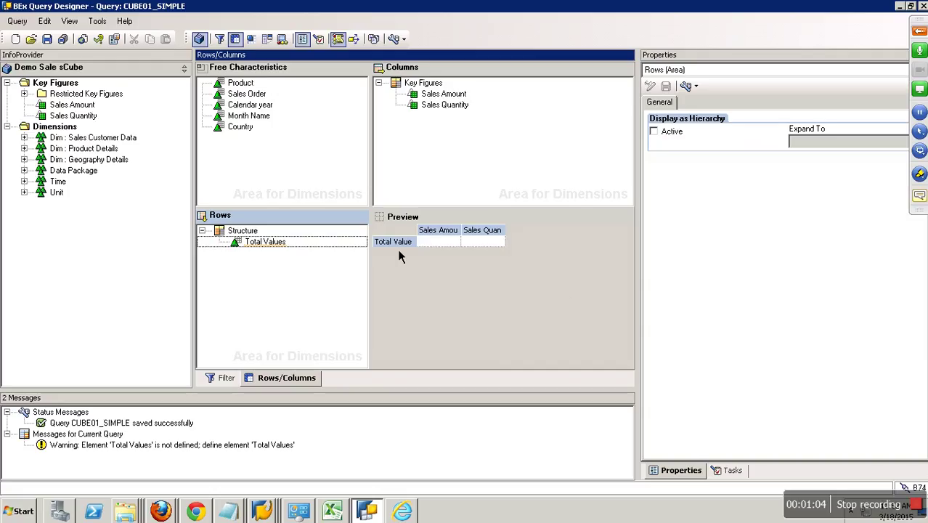
- Examine the Total Values selection's restrictions and the executed query's output in SAP GUI, leaving the selection as it is
left_click(279, 244)
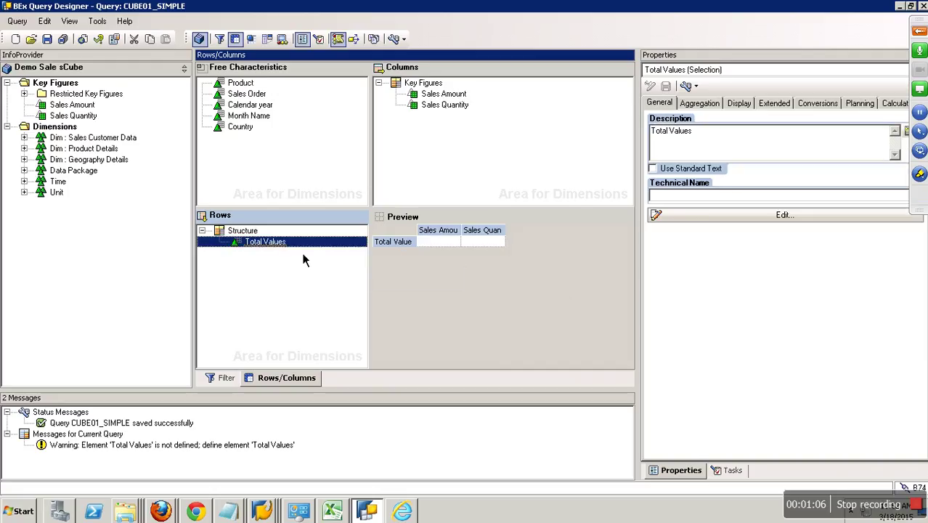
right_click(276, 245)
left_click(286, 249)
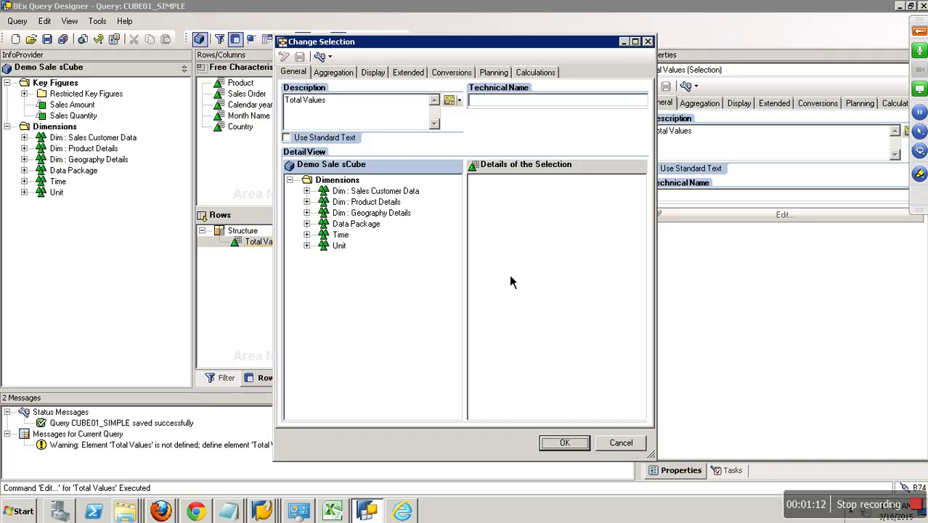
key("alt+Tab")
left_click(78, 108)
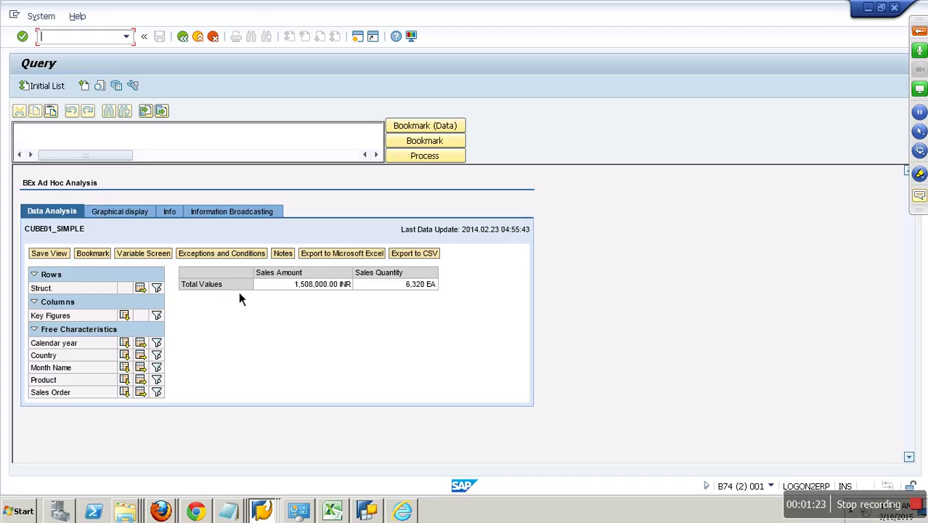
key("alt+Tab")
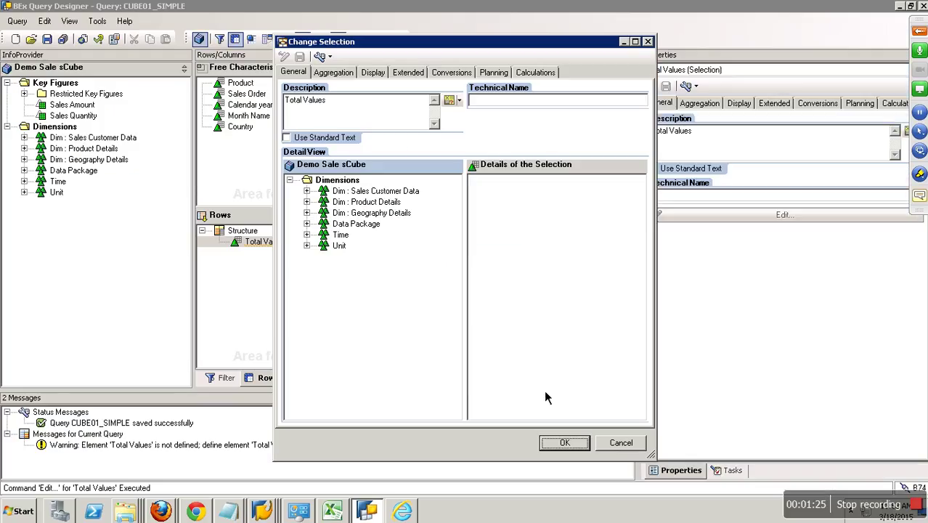
left_click(621, 443)
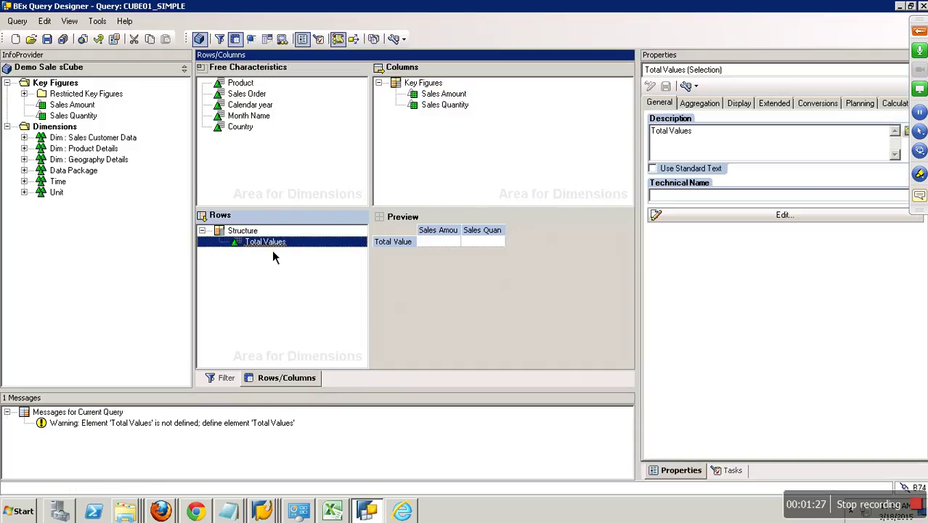
- Replace the Total Values selection in the rows structure with a new selection and open it for editing
left_click_drag(273, 251, 153, 277)
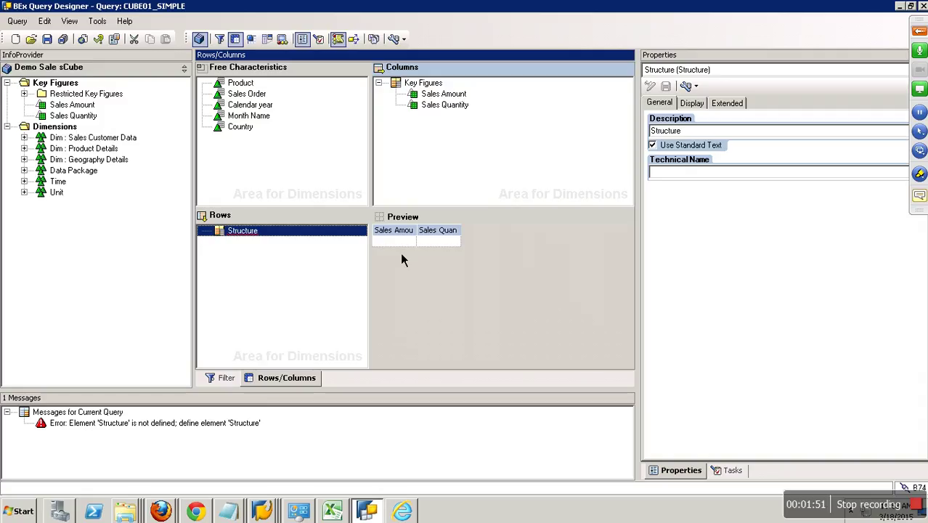
right_click(258, 241)
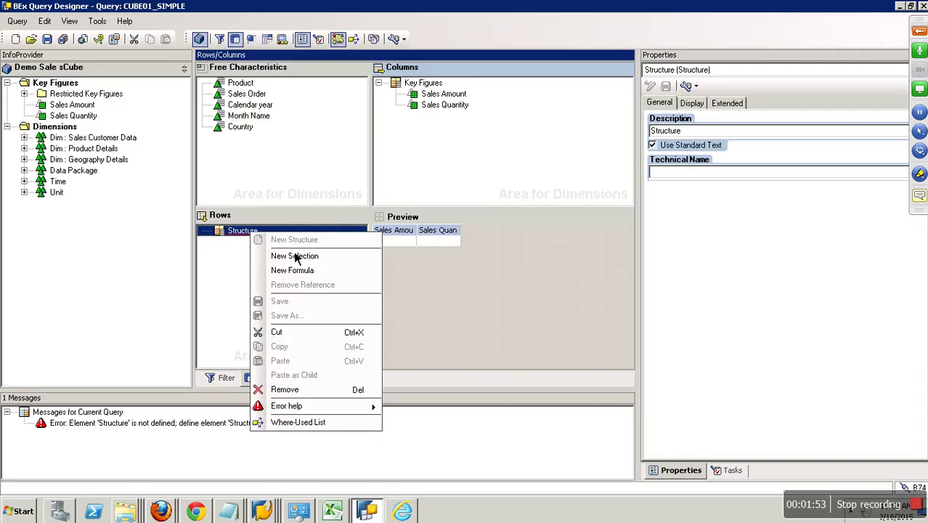
left_click(301, 257)
left_click(280, 243)
right_click(290, 242)
left_click(312, 346)
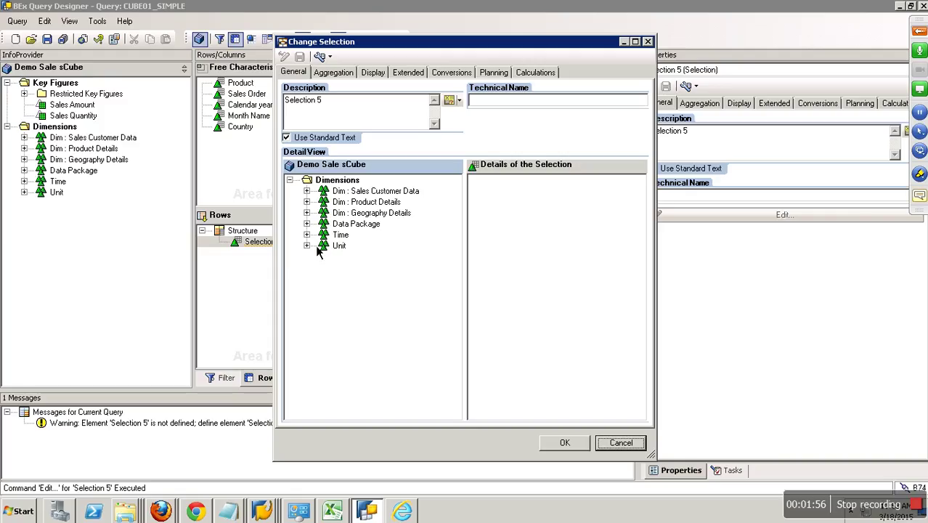
- Restrict the selection to Calendar year 2013 using the Time dimension's characteristic
double_click(326, 236)
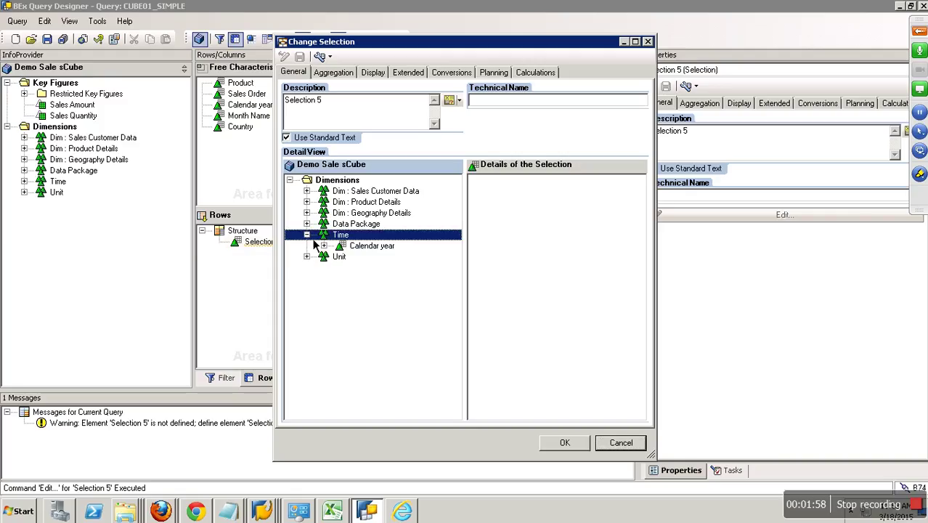
left_click_drag(365, 247, 516, 216)
right_click(521, 182)
left_click(541, 196)
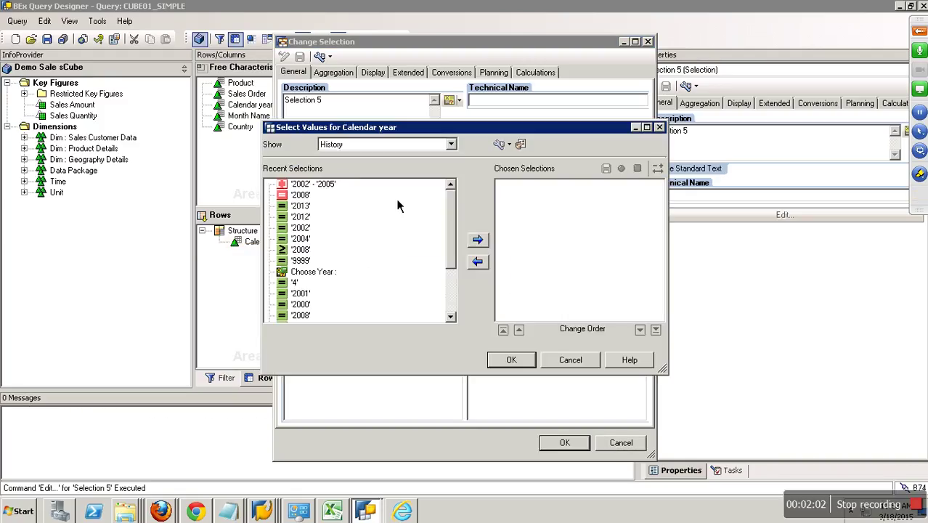
left_click(304, 208)
left_click(477, 239)
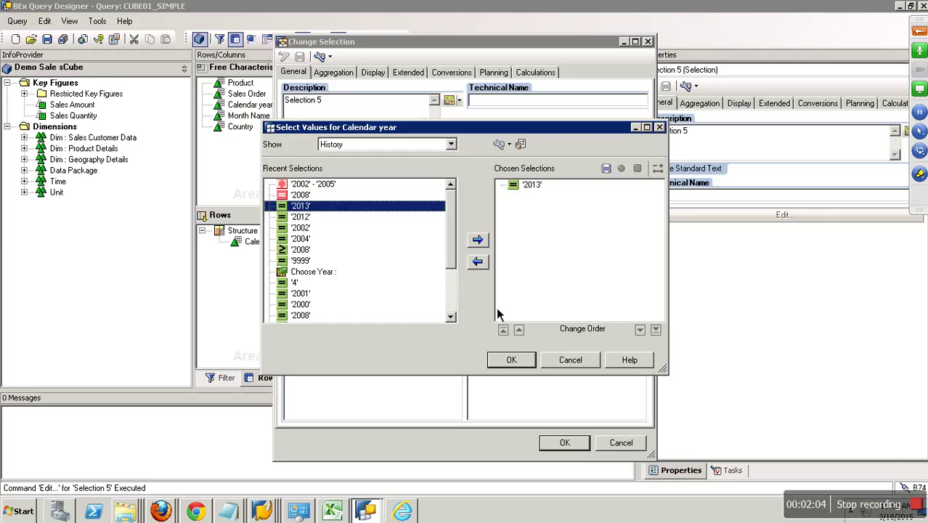
left_click(511, 363)
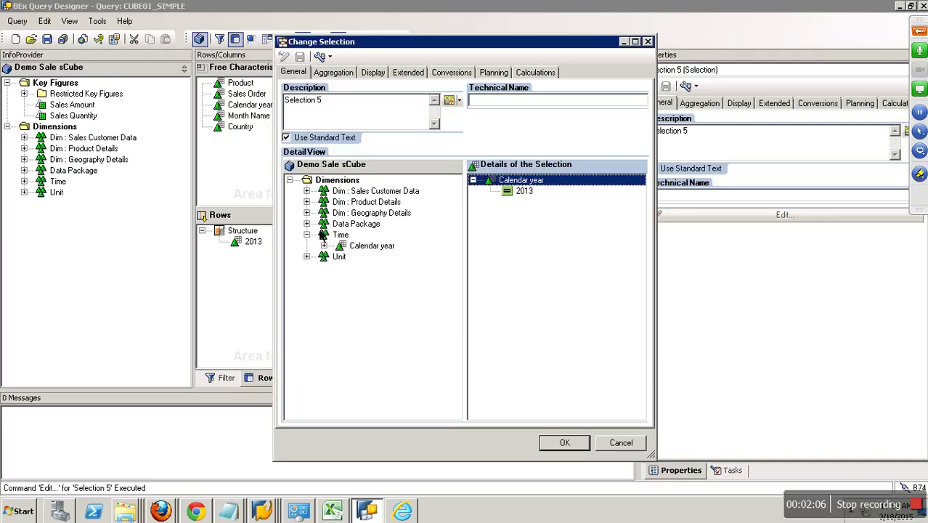
- Add Country from the Geography Details dimension to the selection and restrict it to IN
double_click(323, 213)
left_click_drag(337, 225, 535, 220)
right_click(517, 203)
left_click(559, 209)
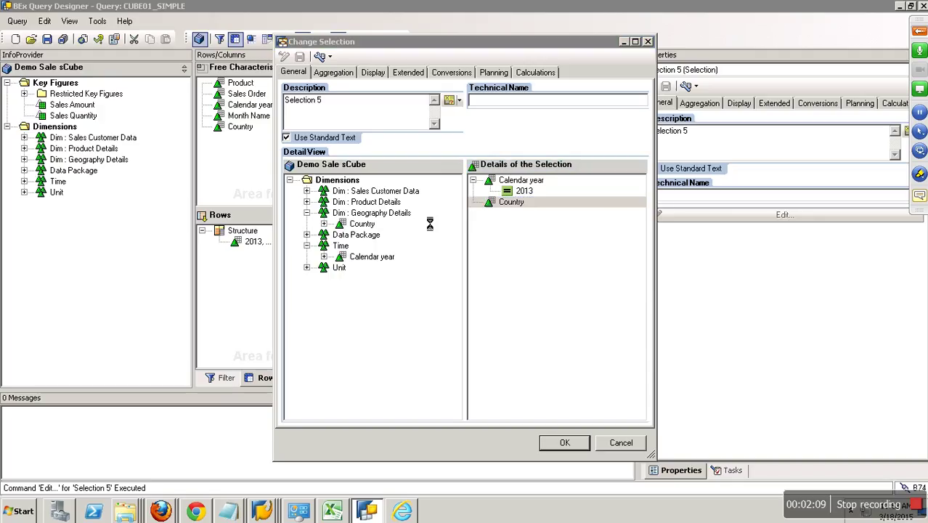
left_click(307, 190)
left_click(478, 239)
left_click(511, 361)
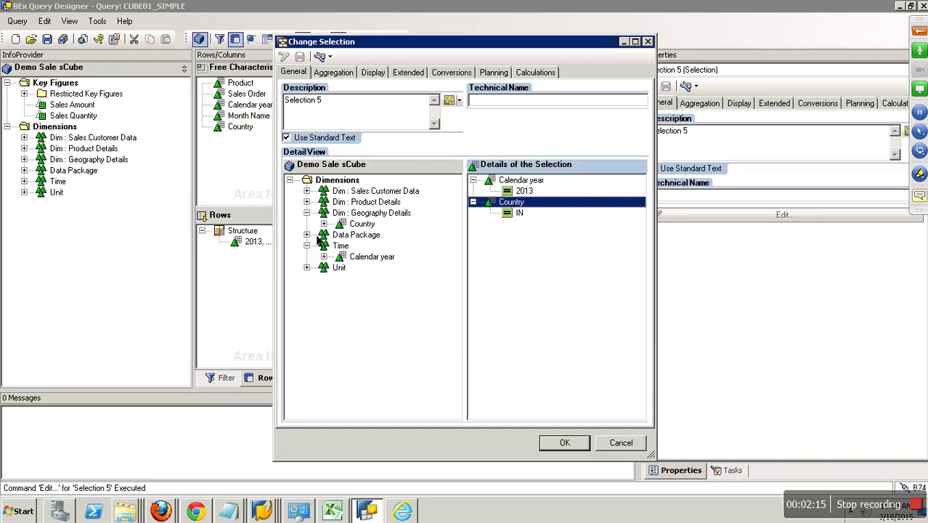
- Add Month Name from the Sales Customer Data dimension, restrict it to December, and confirm the selection
double_click(323, 191)
left_click_drag(372, 214, 517, 240)
right_click(511, 226)
left_click(538, 242)
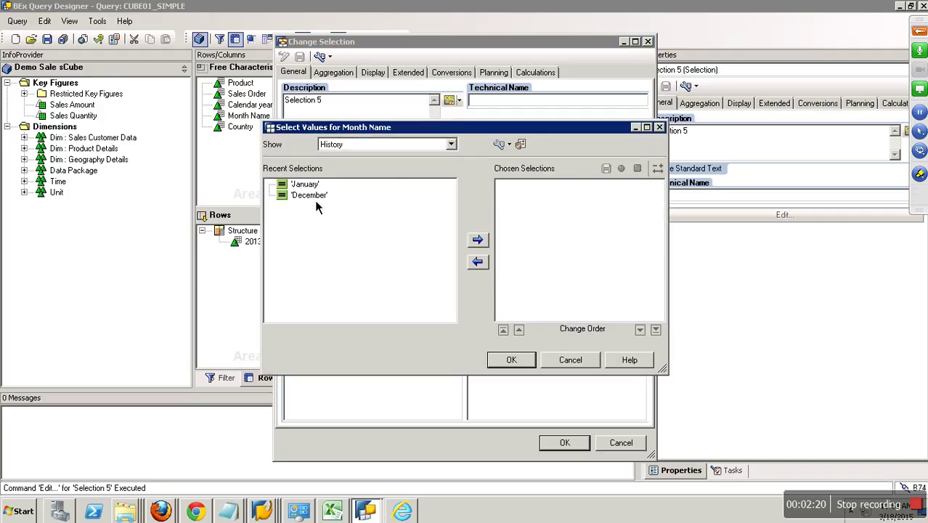
left_click(314, 200)
left_click(478, 240)
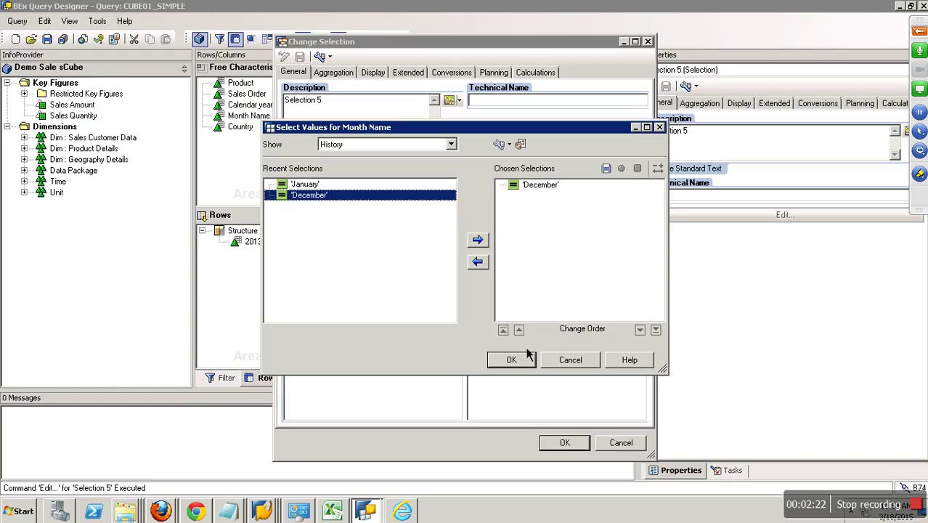
left_click(512, 360)
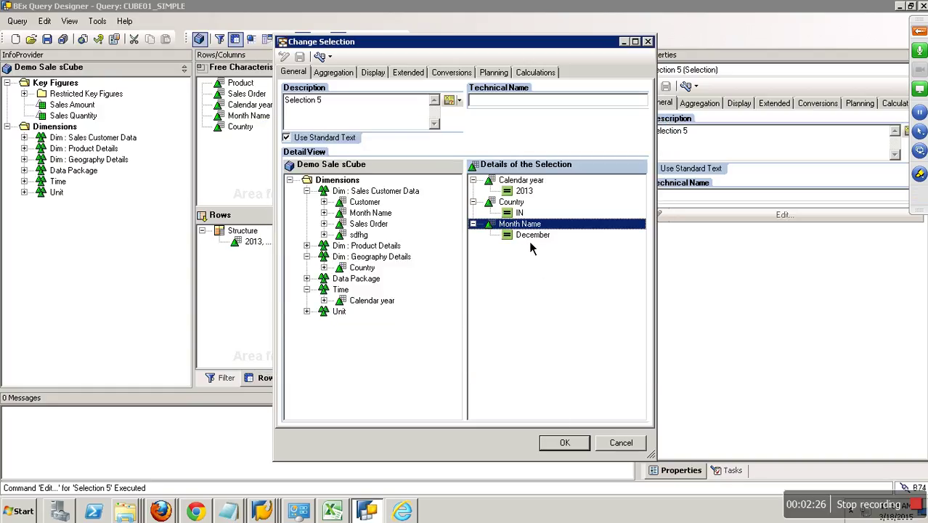
left_click(565, 443)
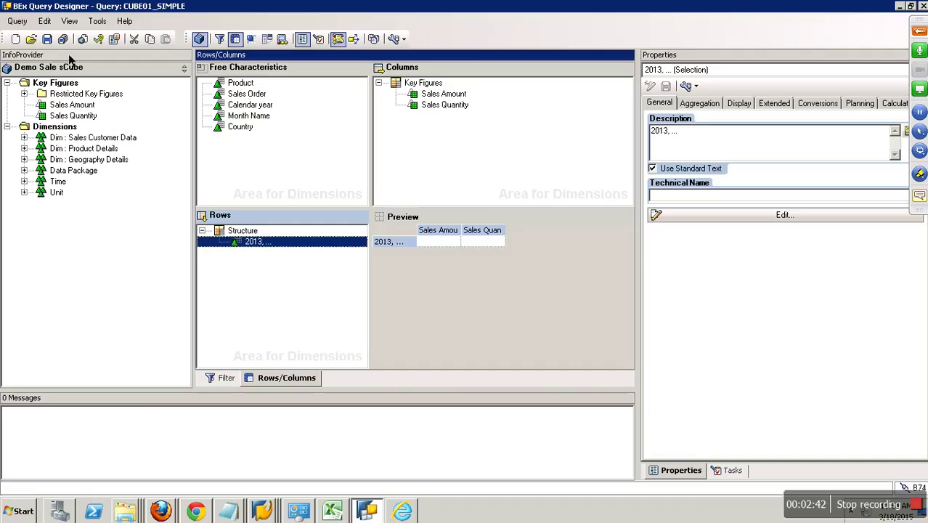
- Save the query and rerun it from the Query Monitor in SAP GUI
left_click(47, 39)
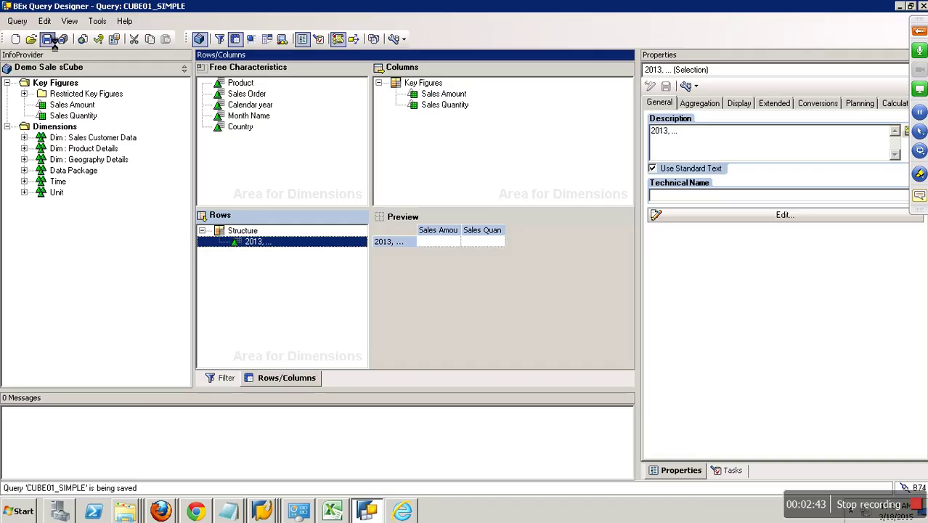
left_click(260, 511)
left_click(270, 482)
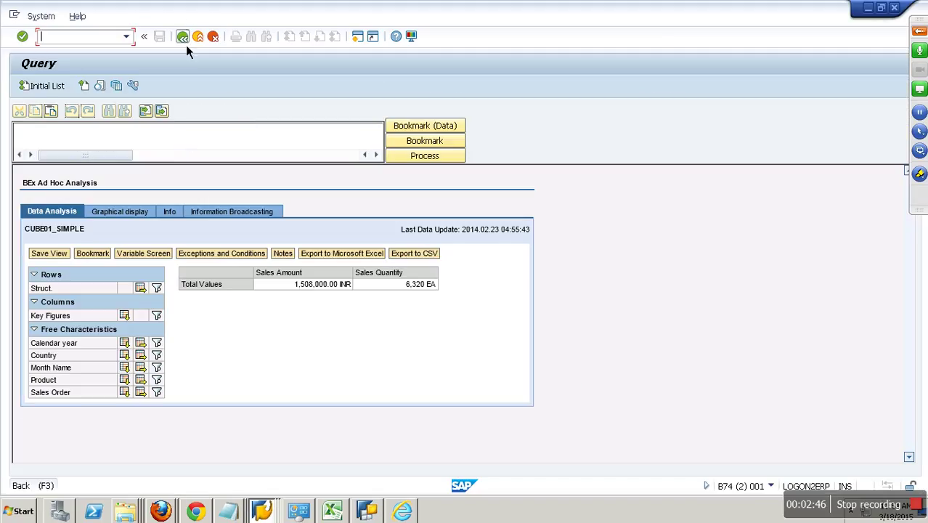
left_click(185, 40)
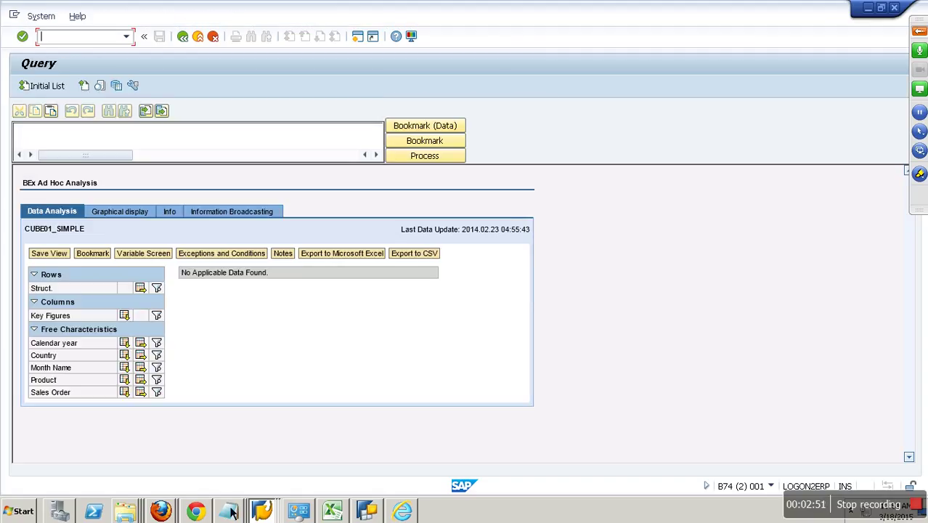
- Switch to the Manage InfoProvider session in SAP GUI and list the contents of CUBE01 with all characteristics selected for output
left_click(262, 511)
left_click(264, 453)
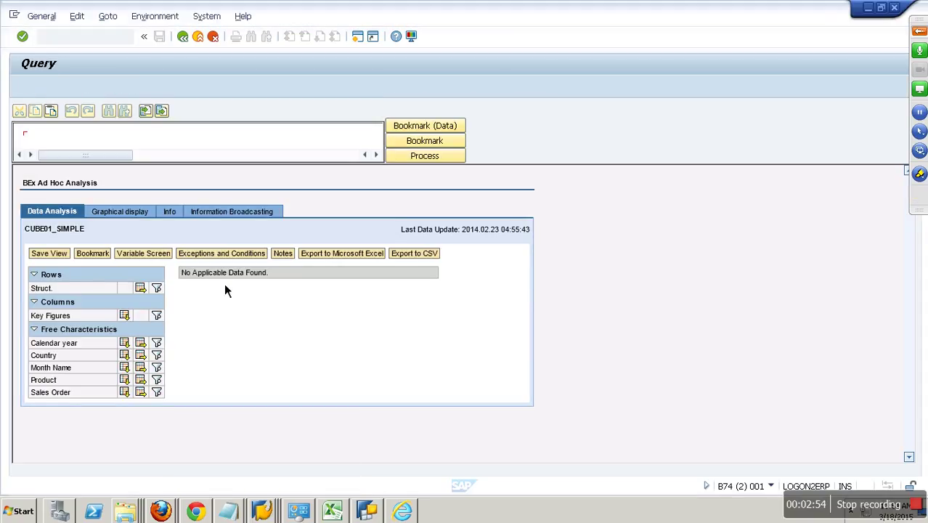
left_click(27, 147)
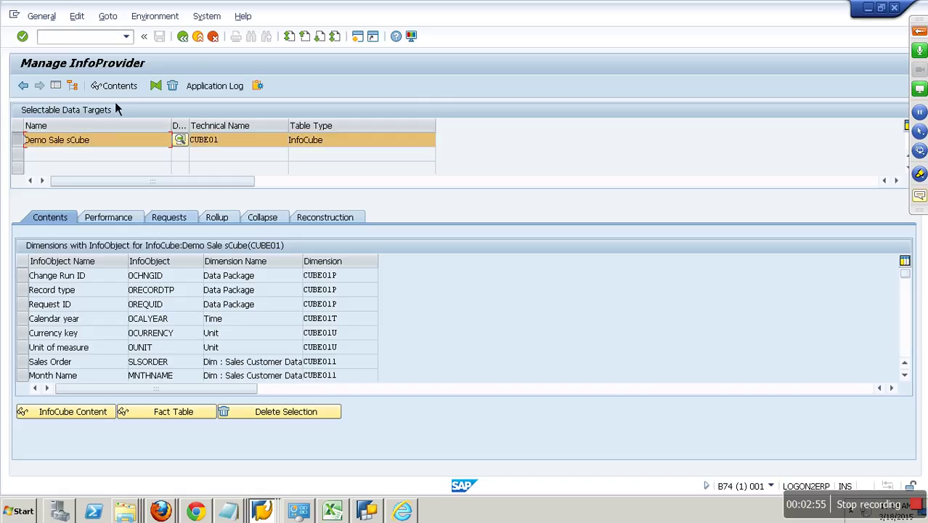
left_click(118, 87)
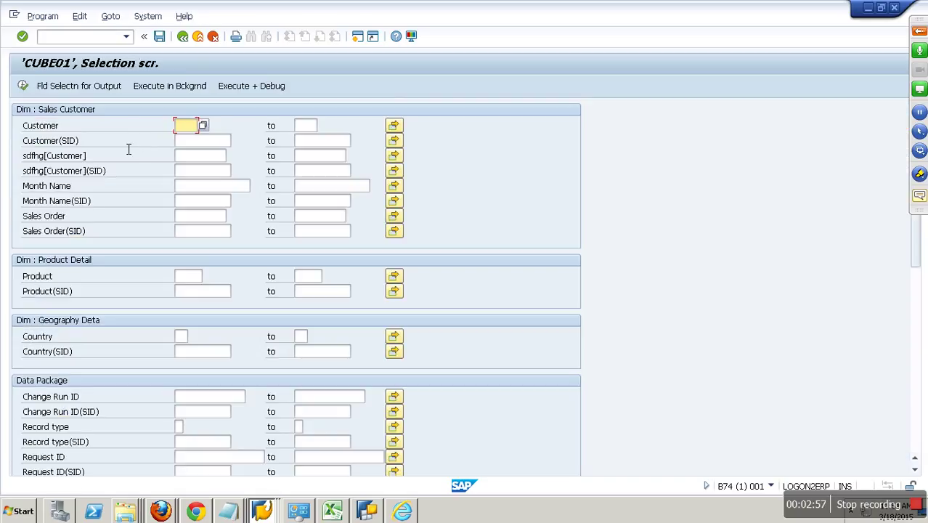
left_click(109, 89)
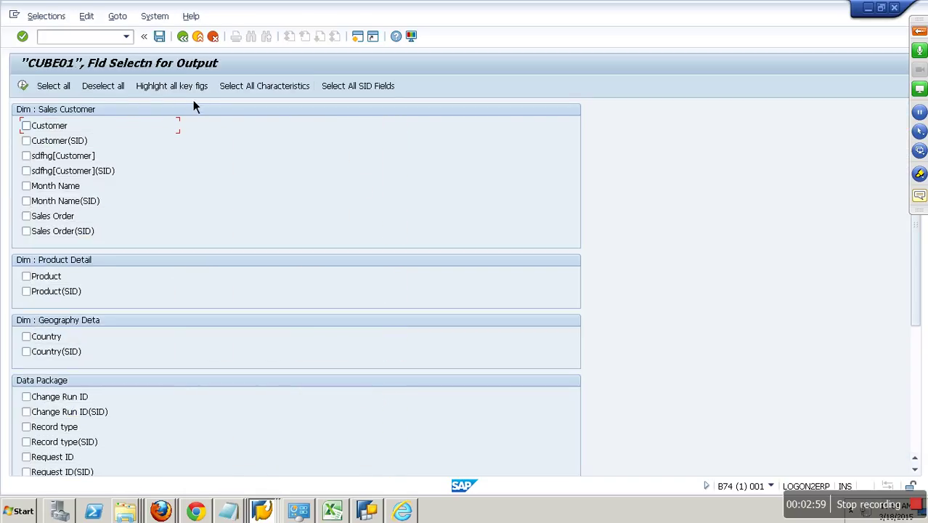
left_click(234, 96)
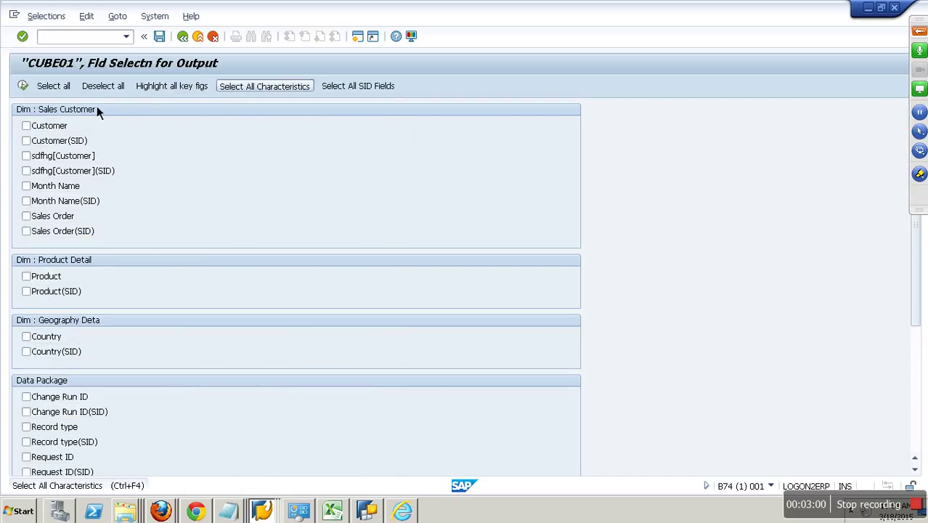
left_click(23, 85)
left_click(23, 86)
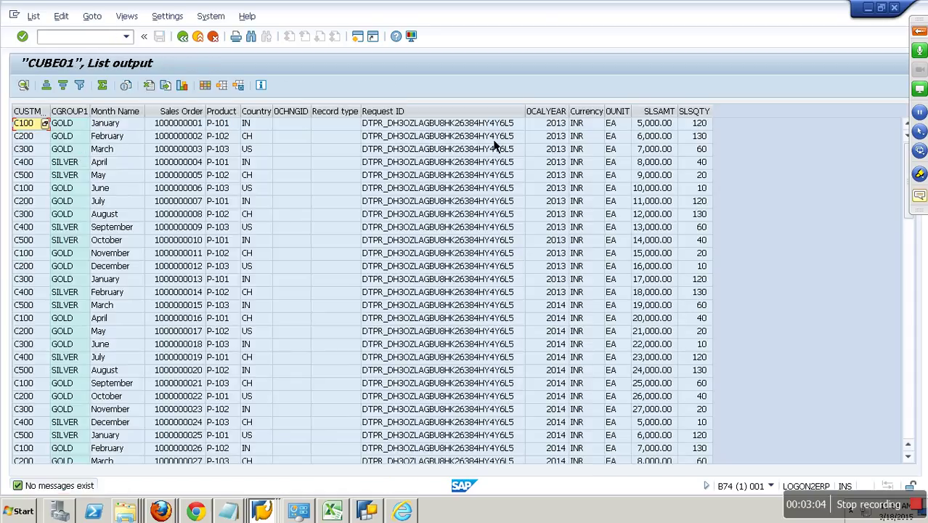
- Filter the CUBE01 list output to calendar year 2013
scroll(570, 420, "down", 13)
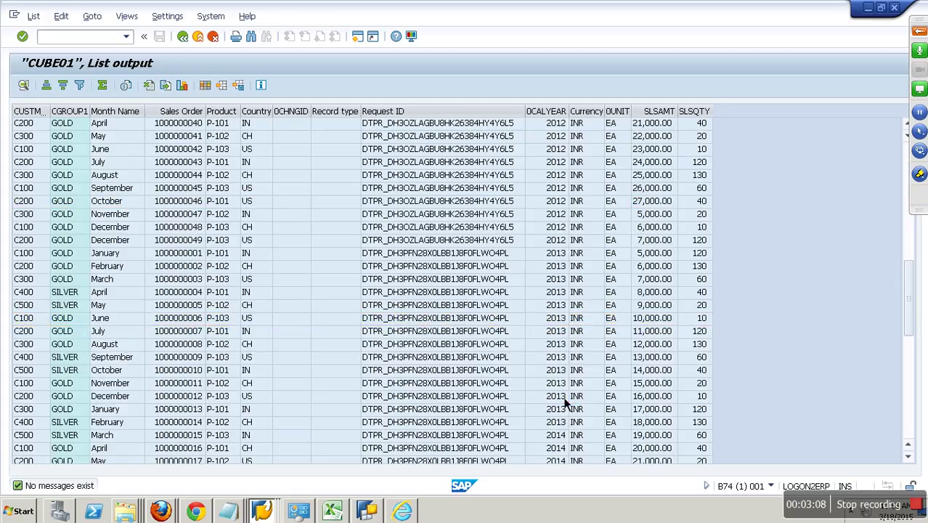
left_click(565, 398)
right_click(560, 408)
left_click(579, 376)
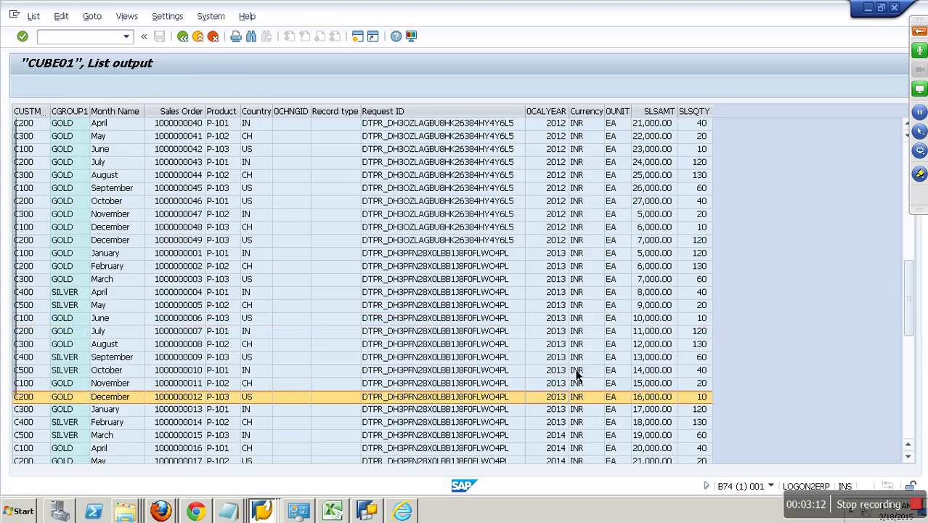
key("Return")
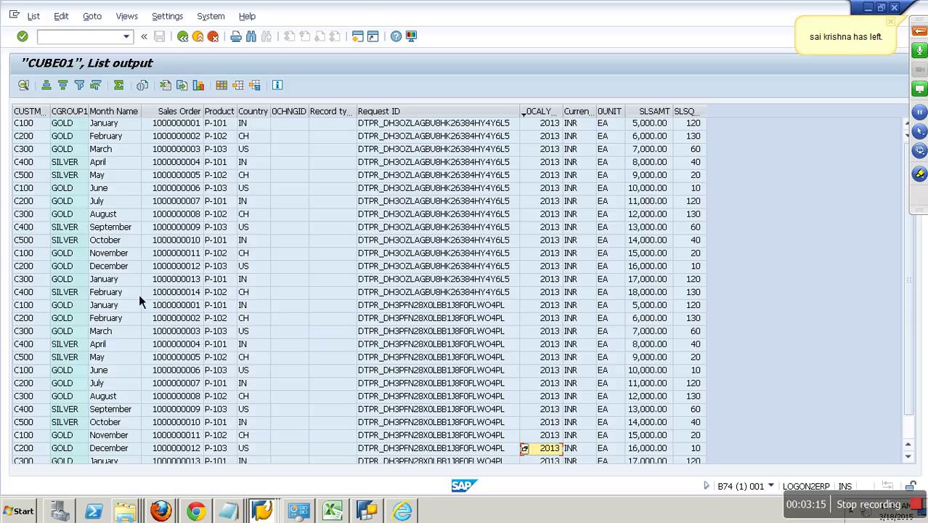
- Filter the list further to the month December and check the country and SLSAMT values of the remaining records
right_click(130, 451)
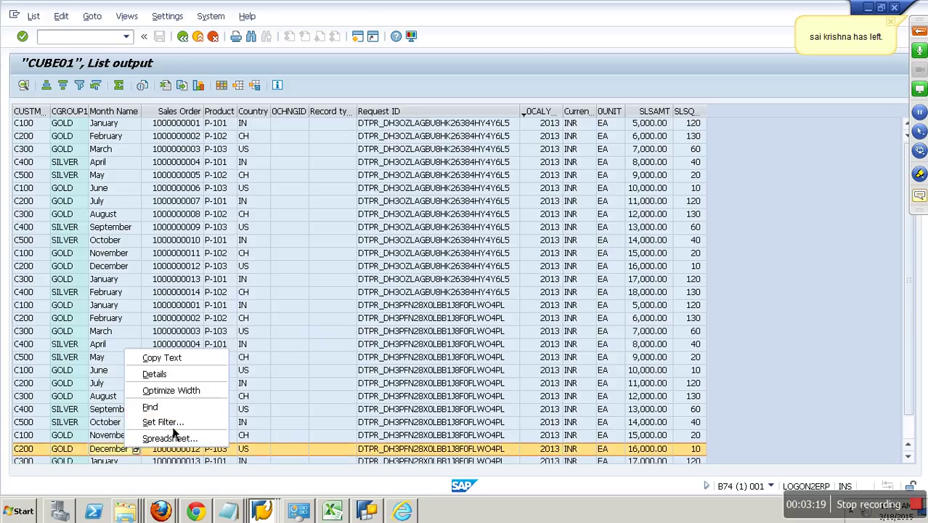
left_click(172, 424)
key("Return")
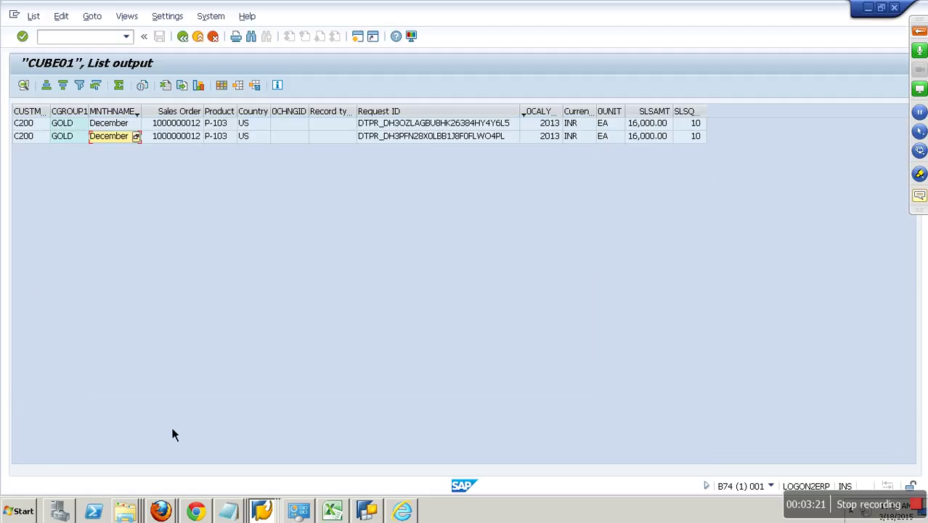
left_click(264, 132)
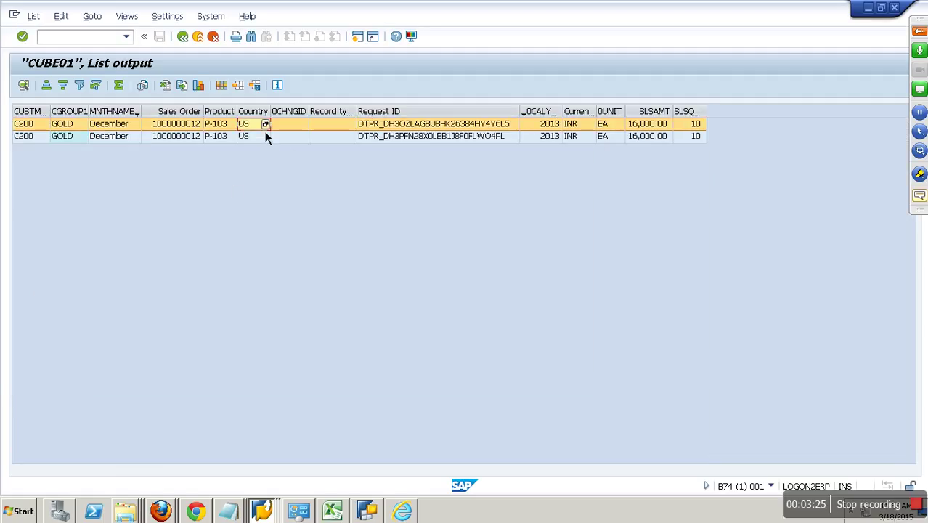
left_click(660, 117)
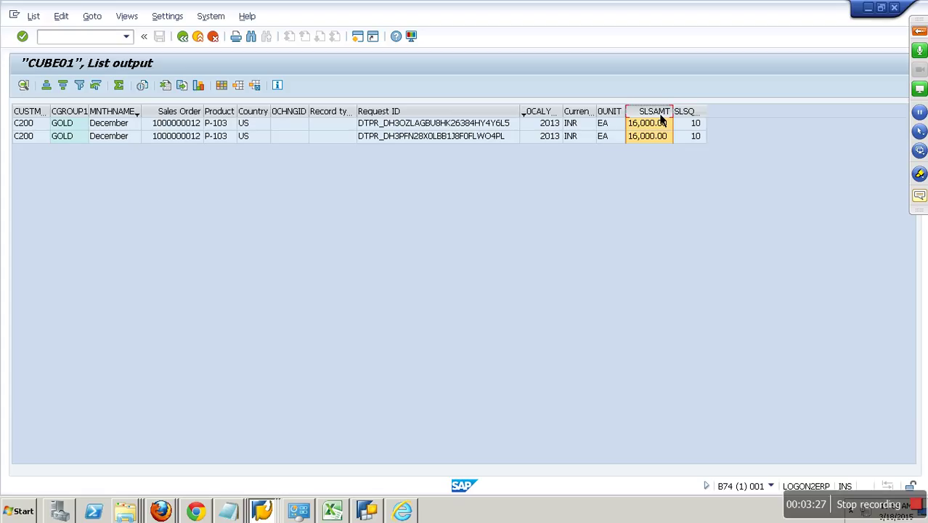
- Switch to BEx Query Designer, open the 2013 row selection for editing, and remove the IN value from Country
left_click(366, 510)
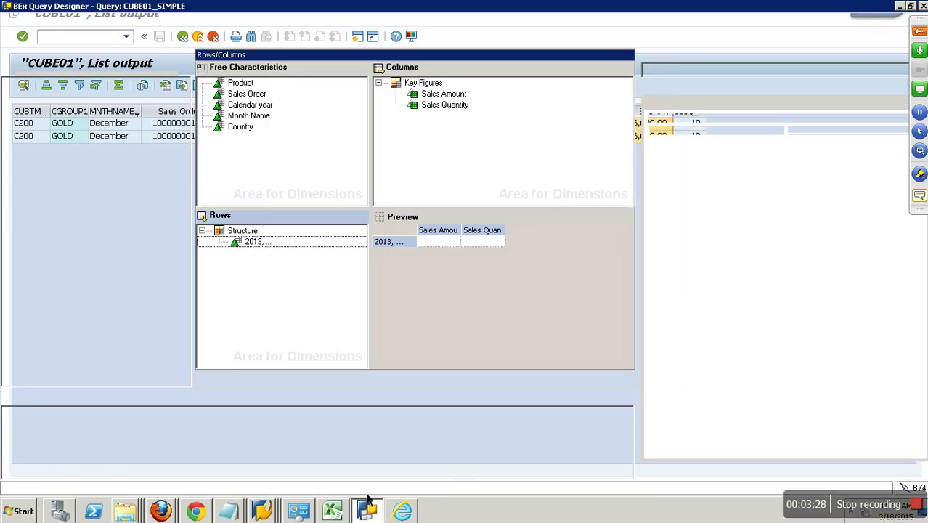
left_click(269, 244)
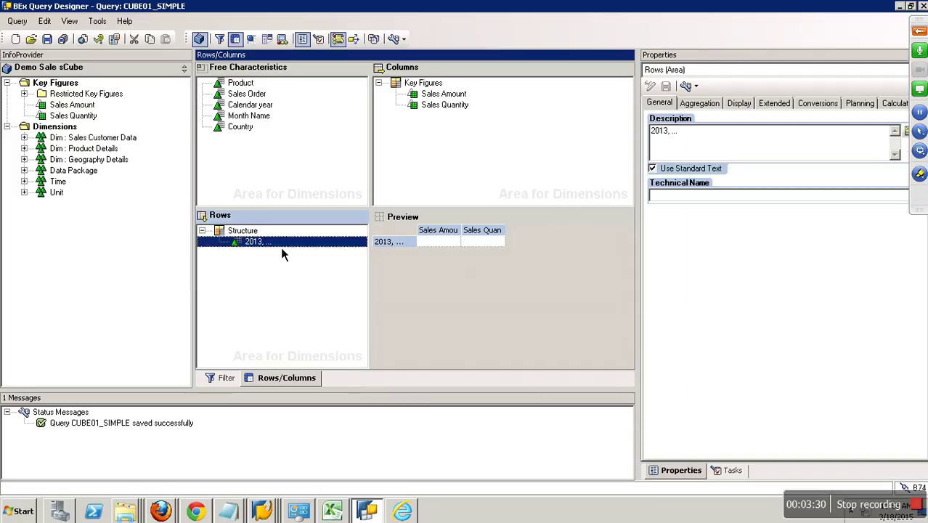
right_click(260, 246)
left_click(289, 250)
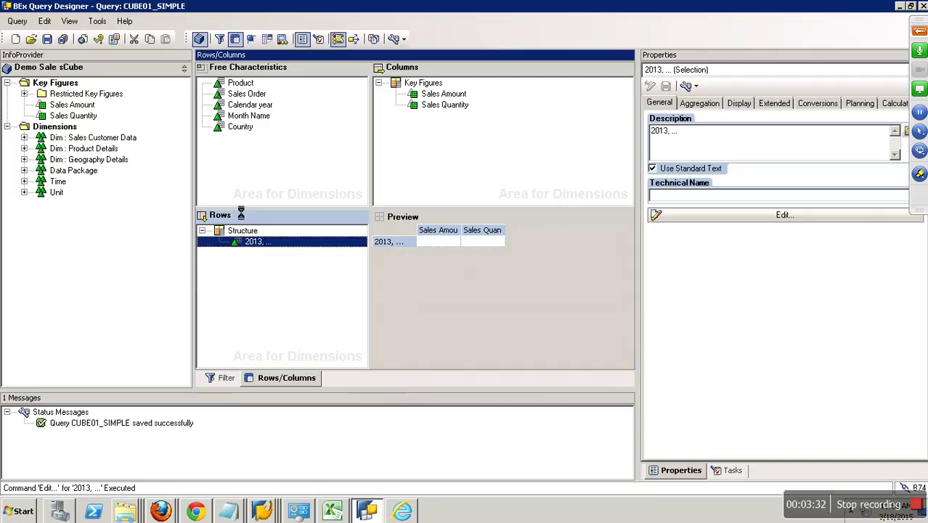
left_click(519, 212)
key("Delete")
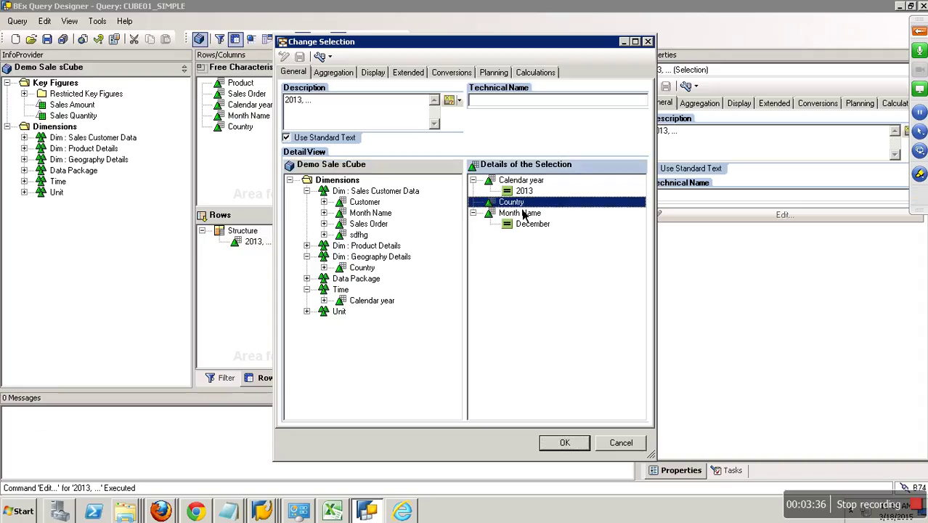
- Restrict Country in the row selection to exclude the value IN and confirm the changed selection
right_click(516, 204)
left_click(557, 213)
left_click(312, 187)
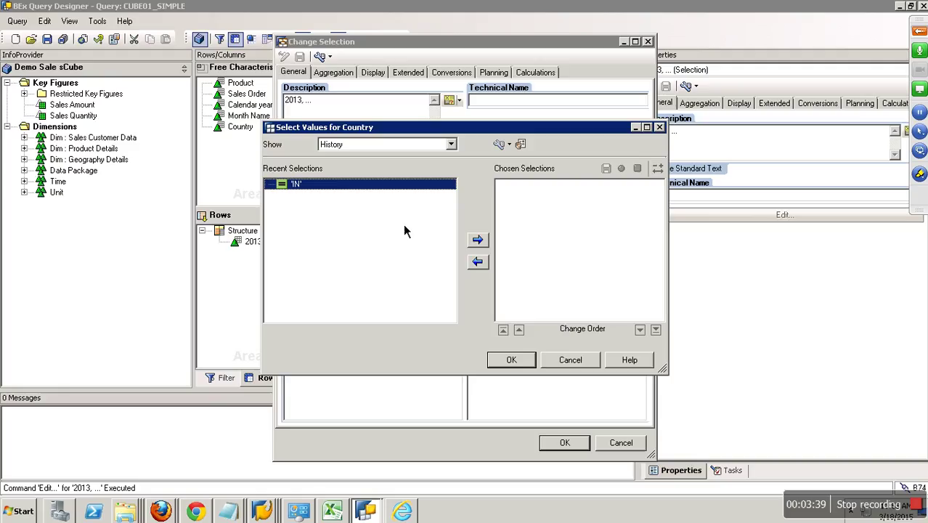
left_click(478, 239)
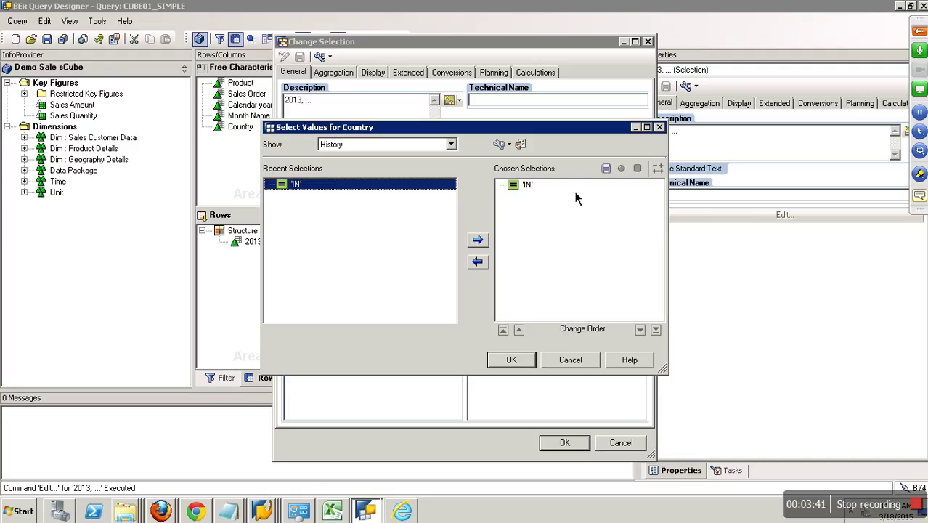
left_click(535, 187)
left_click(516, 361)
left_click(565, 444)
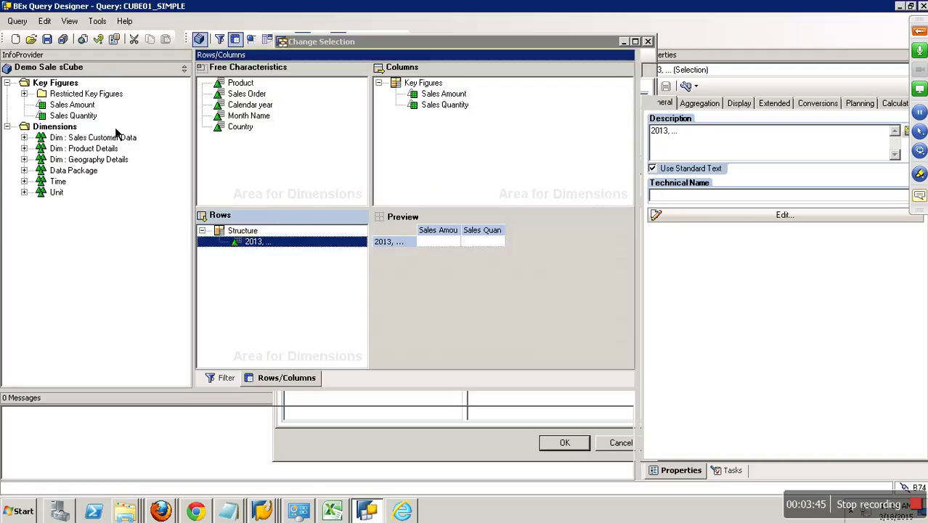
- Save the query with the excluded country and rerun it from the Query Monitor in SAP GUI
left_click(47, 39)
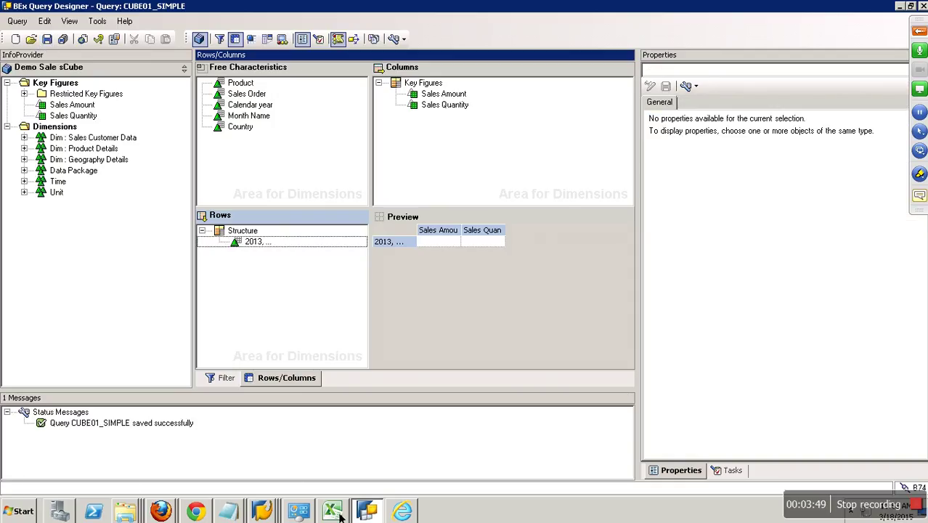
left_click(270, 511)
left_click(265, 471)
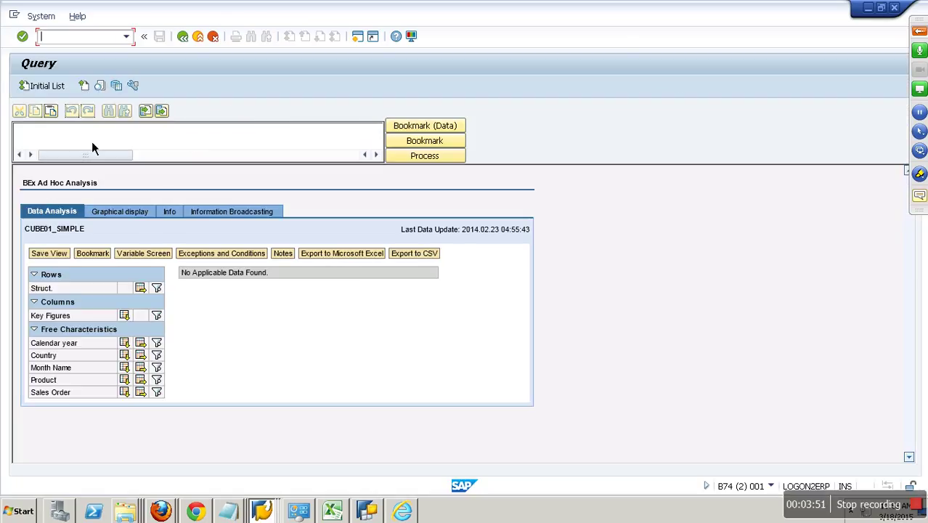
left_click(183, 38)
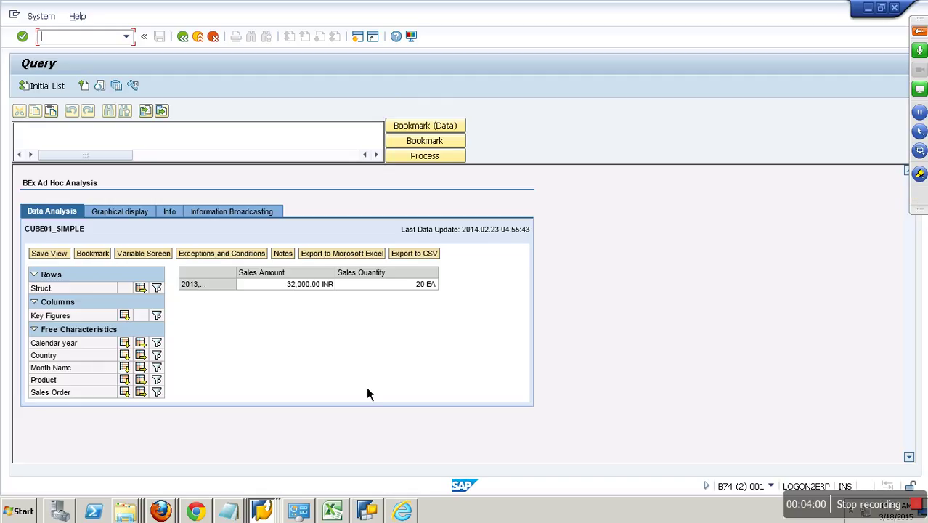
- Return to BEx Query Designer and remove the Country restriction from the 2013 row selection
left_click(368, 511)
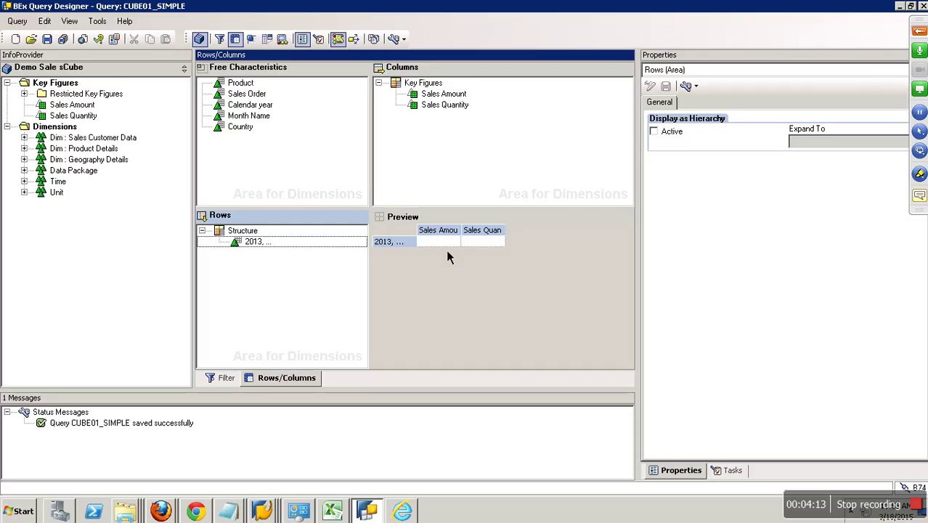
left_click(260, 245)
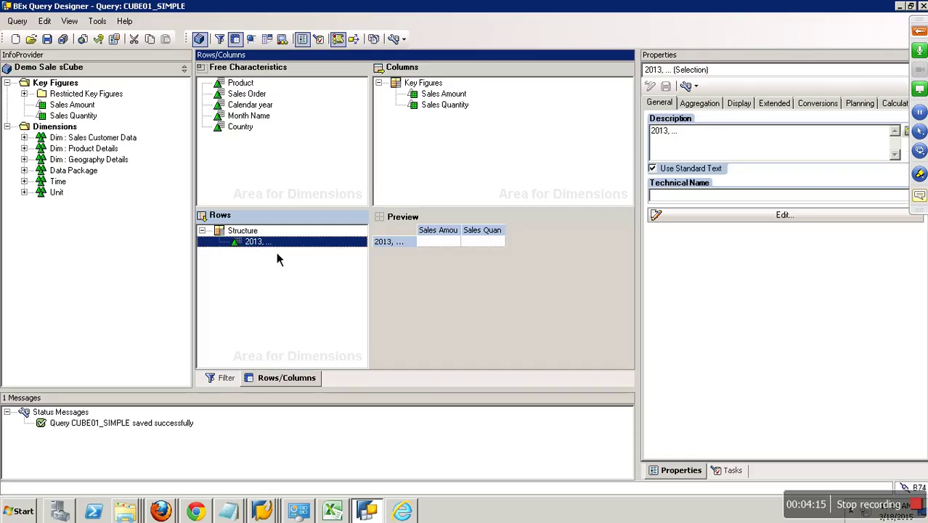
right_click(274, 250)
left_click(300, 256)
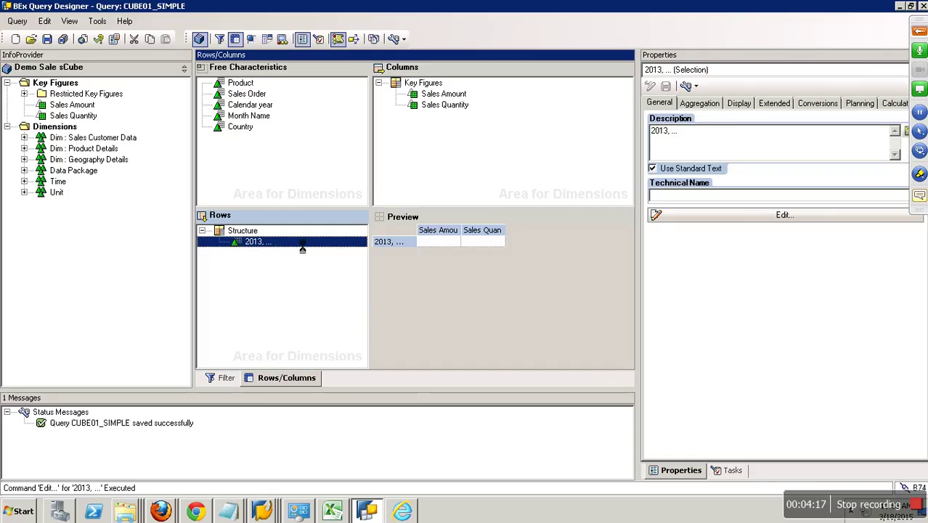
left_click_drag(510, 202, 416, 228)
left_click(565, 442)
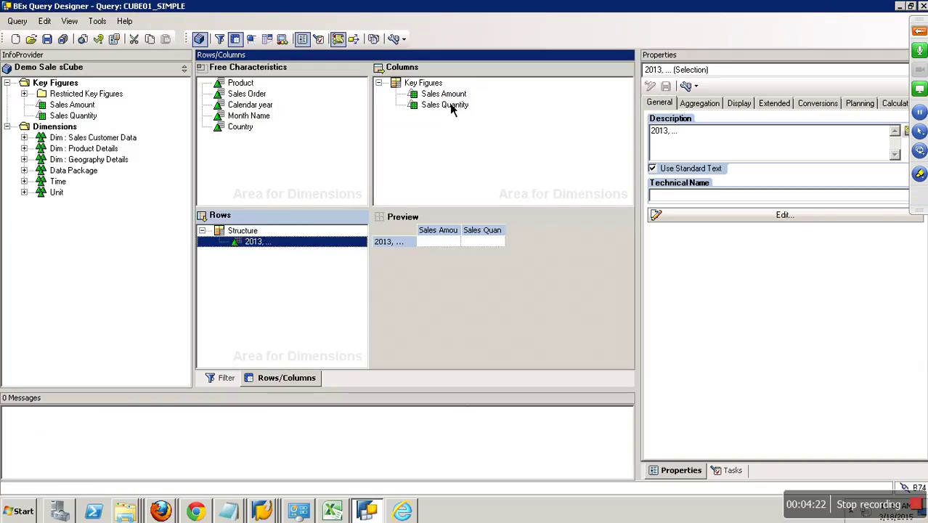
- Add Country from Geography Details to the Sales Amount key figure selection in the columns and exclude the value IN
left_click(450, 98)
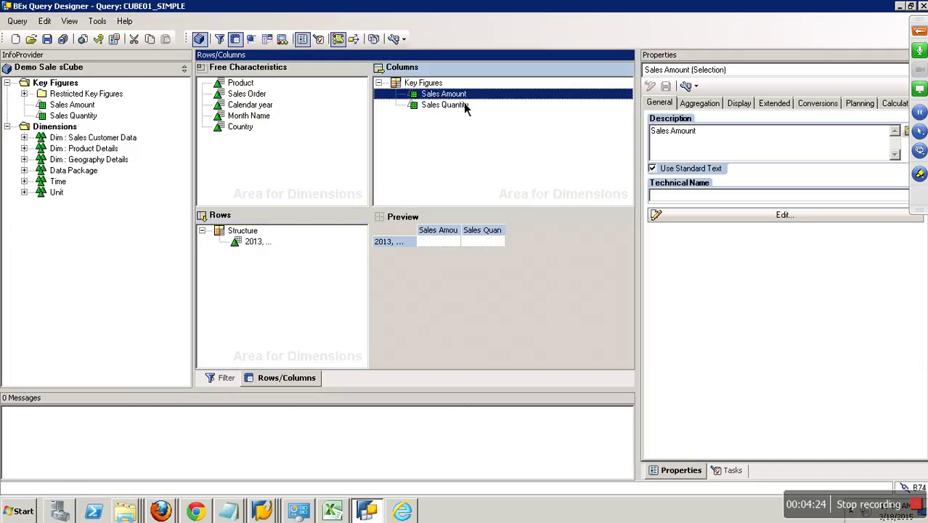
right_click(456, 95)
left_click(484, 103)
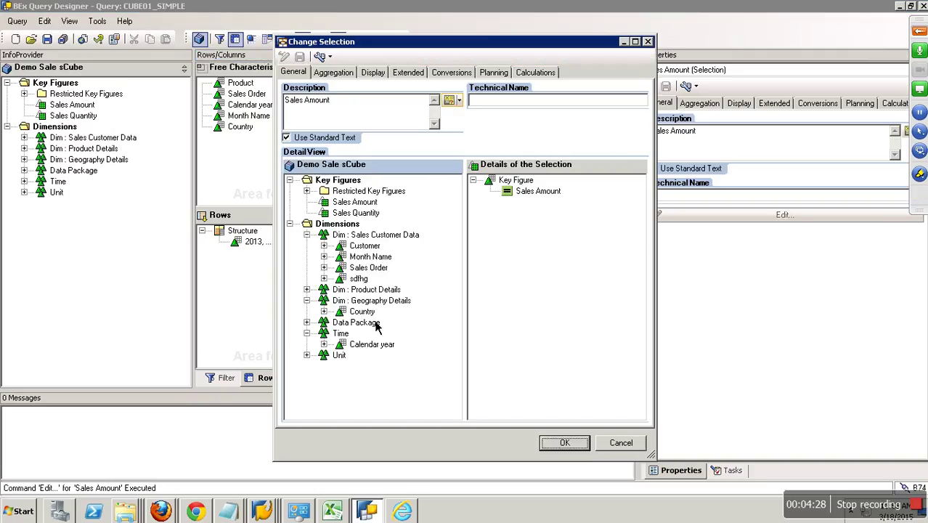
left_click_drag(366, 311, 529, 296)
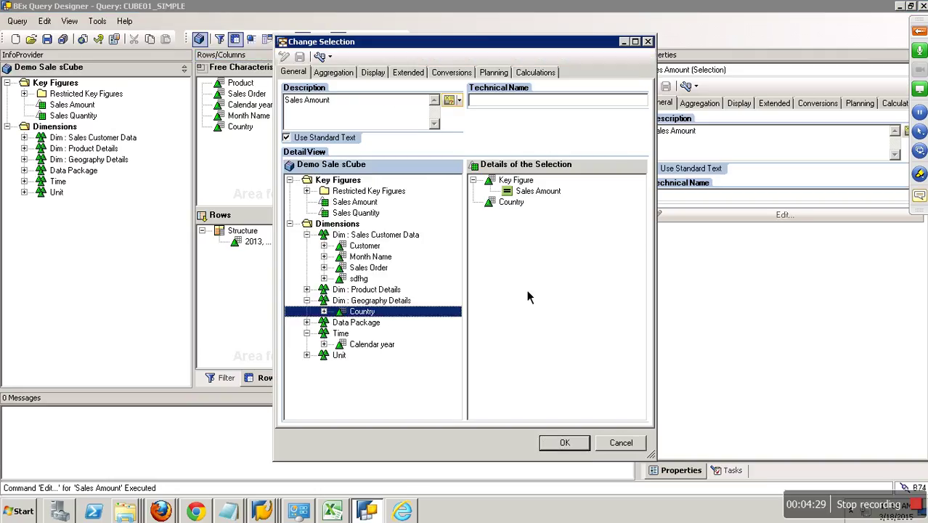
right_click(525, 203)
left_click(547, 210)
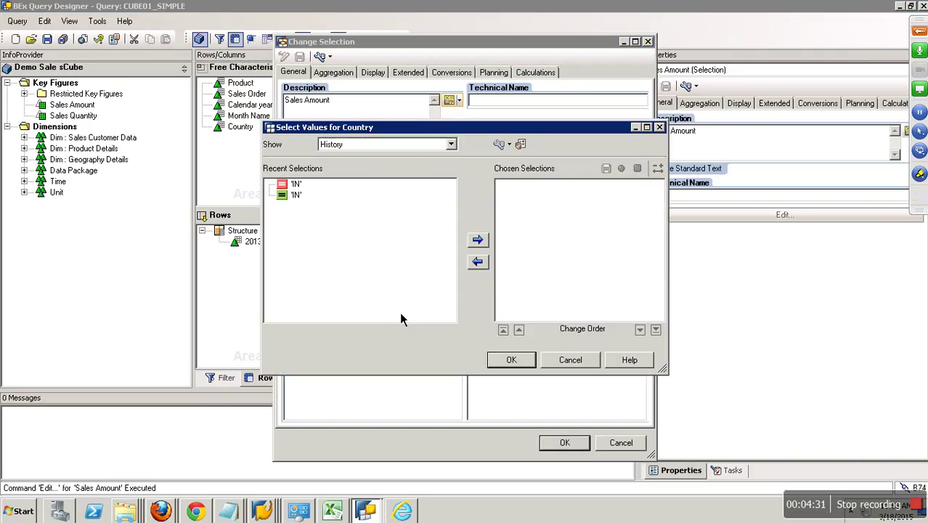
left_click_drag(341, 185, 512, 213)
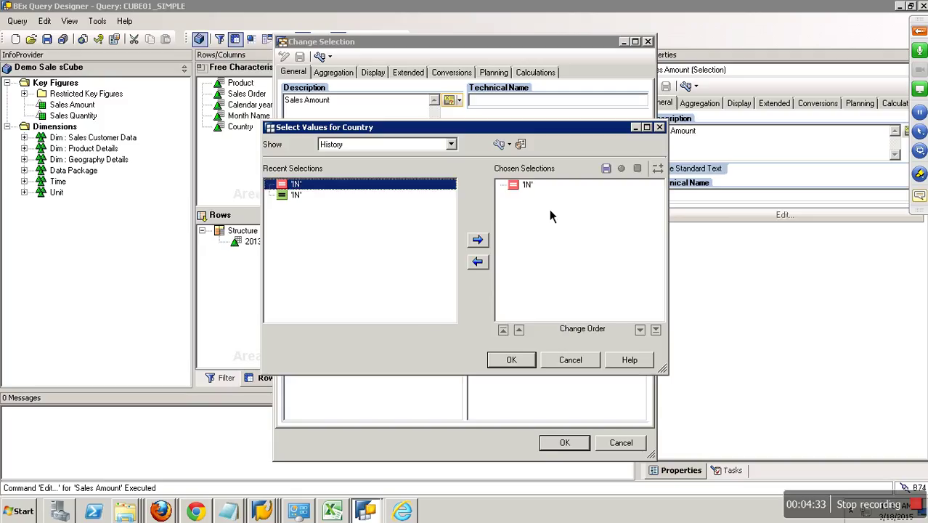
left_click(529, 365)
left_click(566, 443)
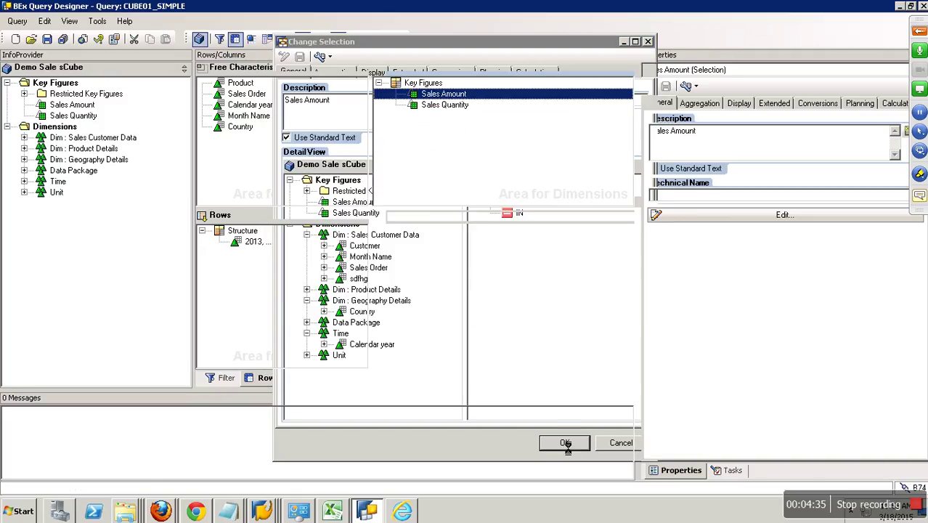
- Reopen the Sales Amount selection to review its Key Figure and Country restrictions, leaving it unmodified
right_click(452, 94)
left_click(476, 99)
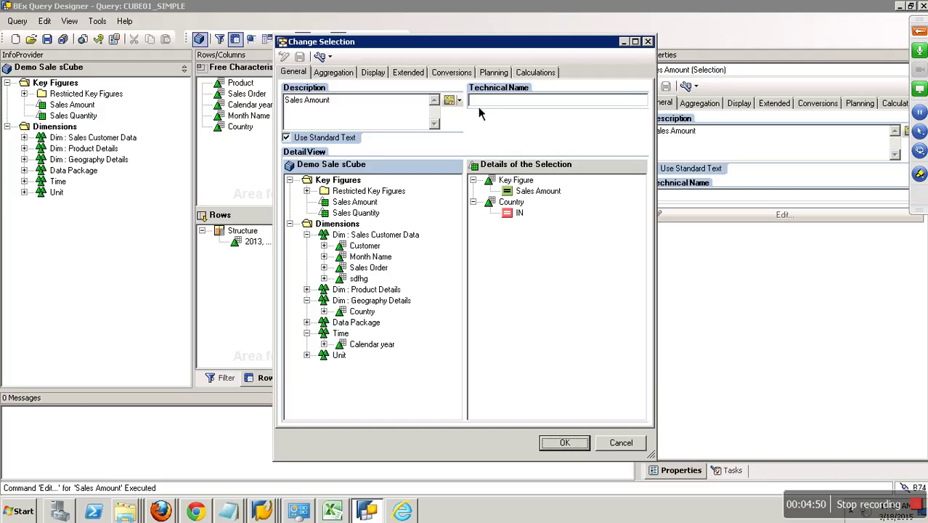
left_click(565, 442)
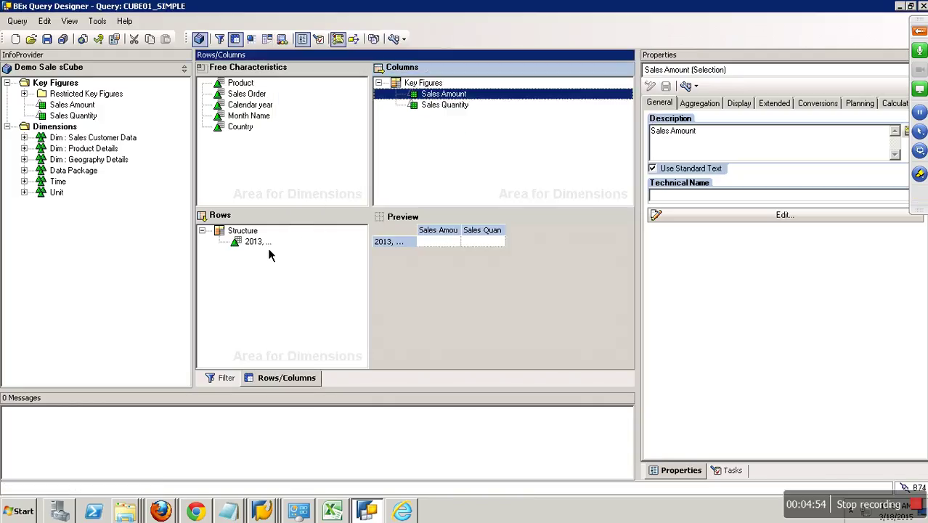
- Save the query with the Sales Amount country exclusion and rerun it from the Query Monitor in SAP GUI
left_click(450, 254)
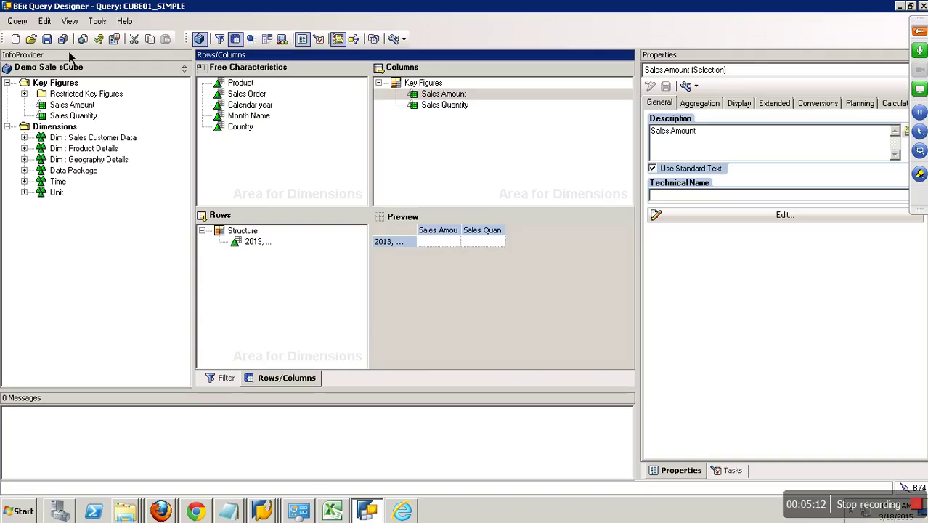
left_click(47, 39)
left_click(262, 510)
left_click(261, 464)
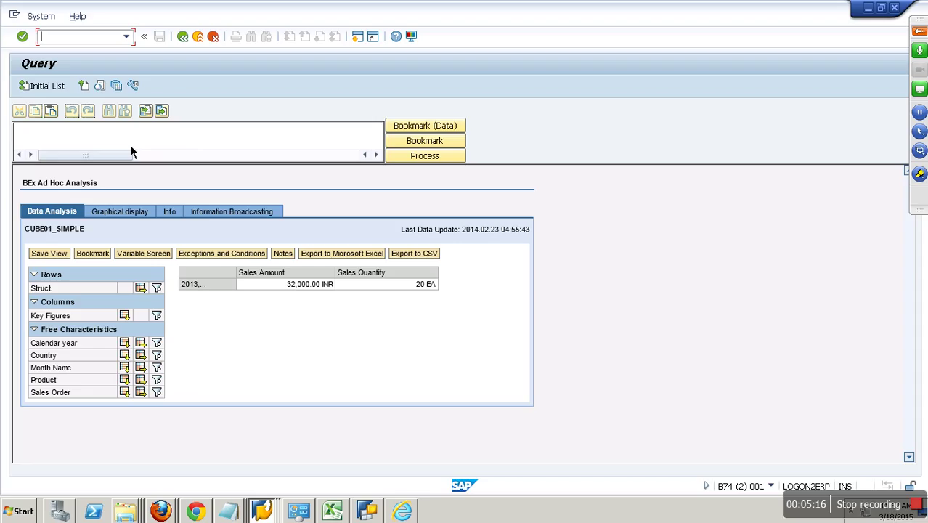
left_click(183, 36)
left_click(41, 87)
- Return to BEx Query Designer and remove the 2013 structure from the rows and the Key Figures structure from the columns
left_click(377, 510)
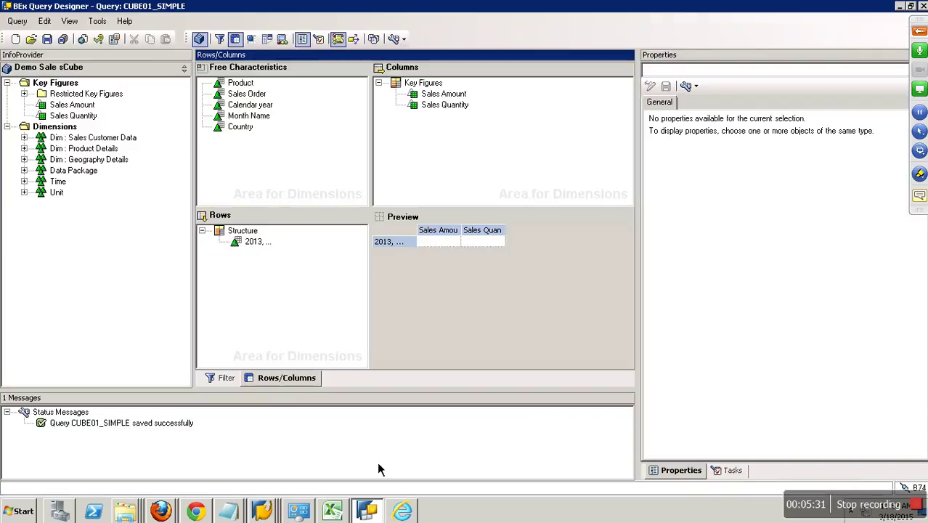
left_click(268, 245)
left_click_drag(237, 256, 155, 270)
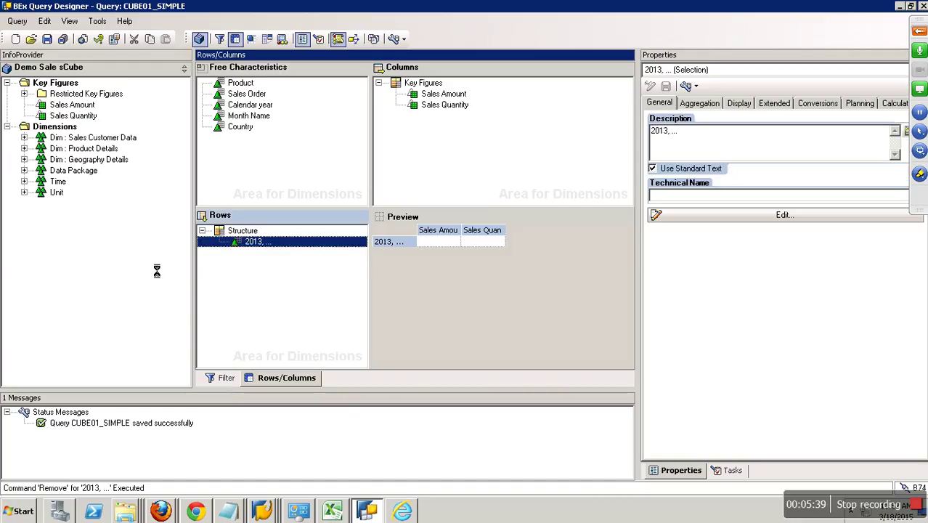
key("Delete")
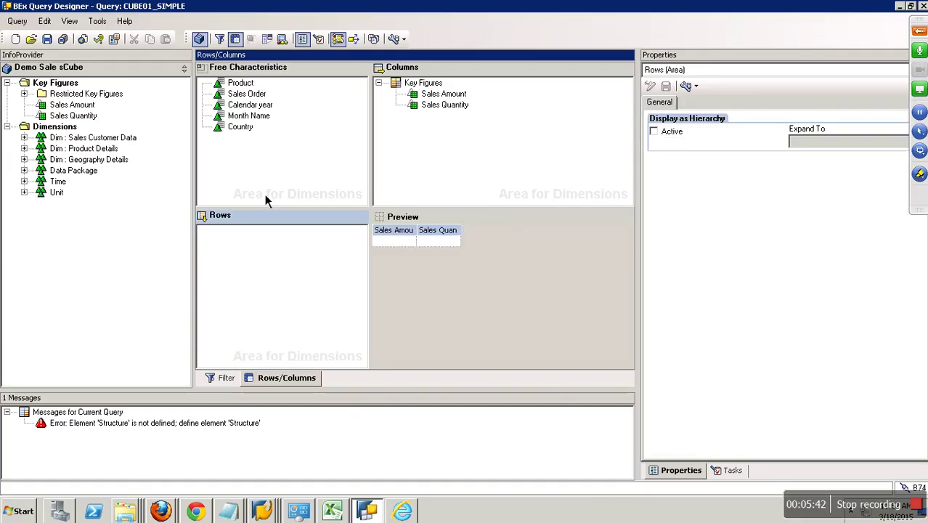
left_click_drag(425, 82, 132, 218)
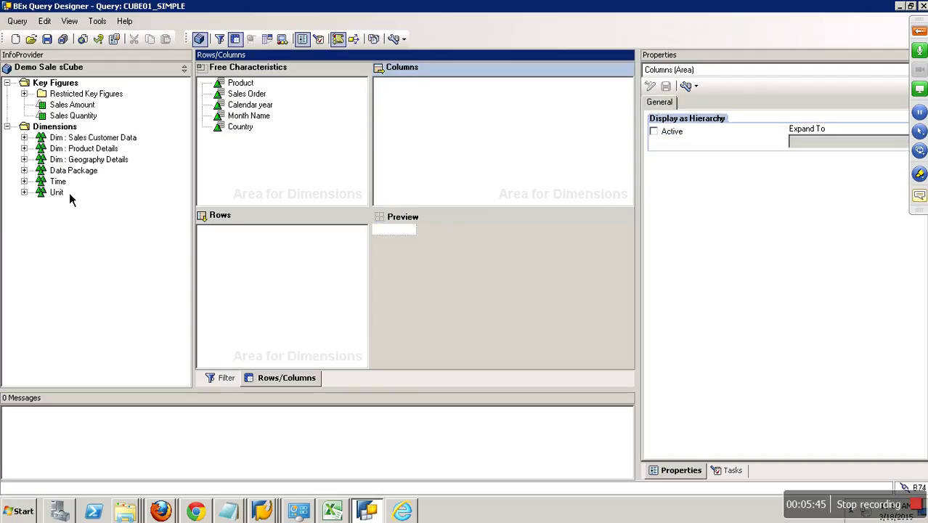
- Place the Product characteristic in the rows and the Sales Amount and Sales Quantity key figures in the columns
double_click(36, 149)
left_click_drag(76, 159, 250, 274)
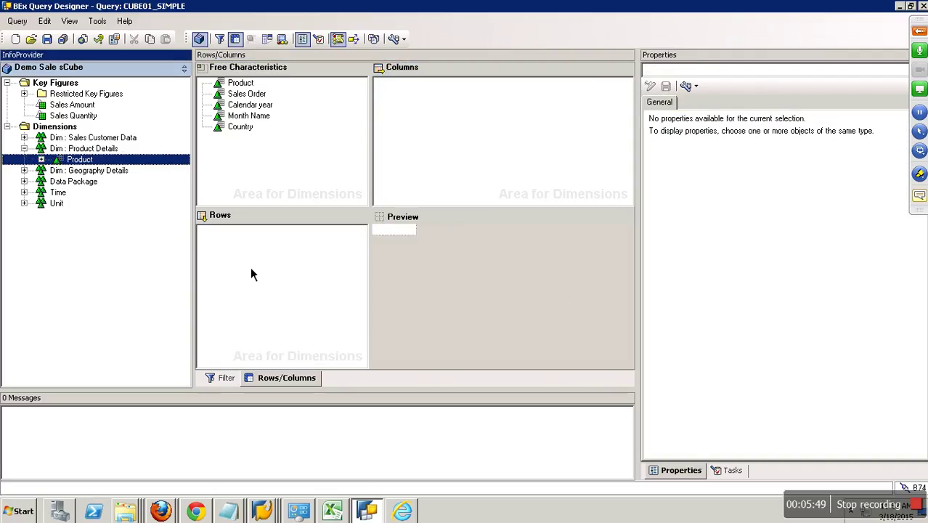
left_click(249, 85)
left_click_drag(249, 85, 265, 263)
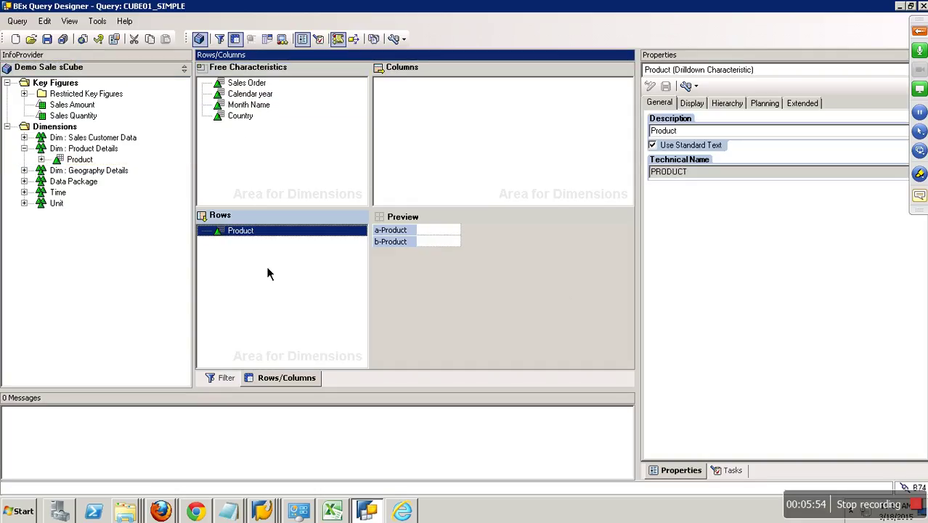
left_click_drag(76, 106, 403, 96)
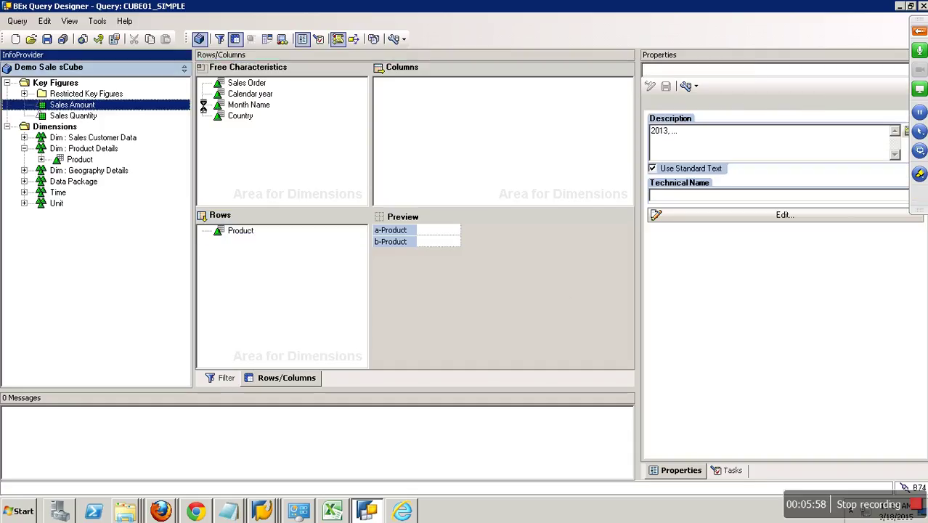
left_click_drag(79, 116, 401, 125)
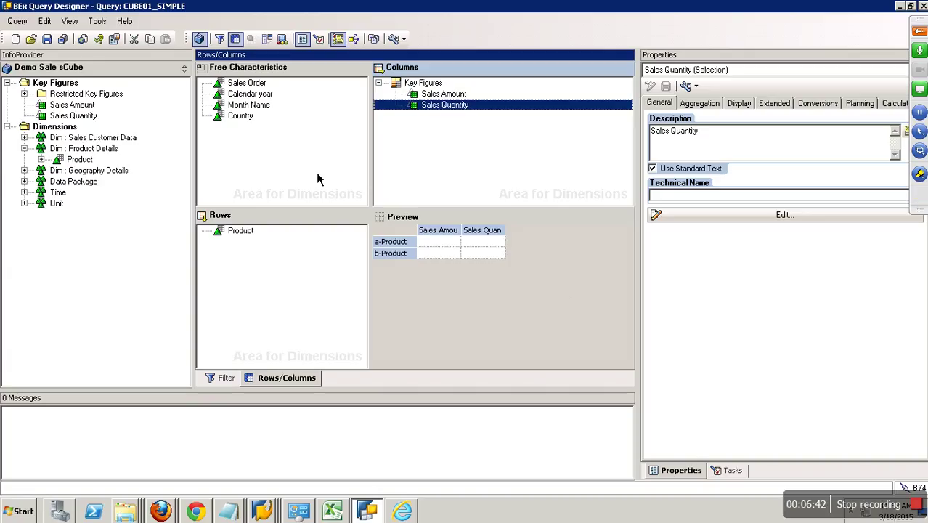
- Create a new calculated key figure under the cube's Key Figures and open it for editing
left_click(81, 99)
right_click(74, 85)
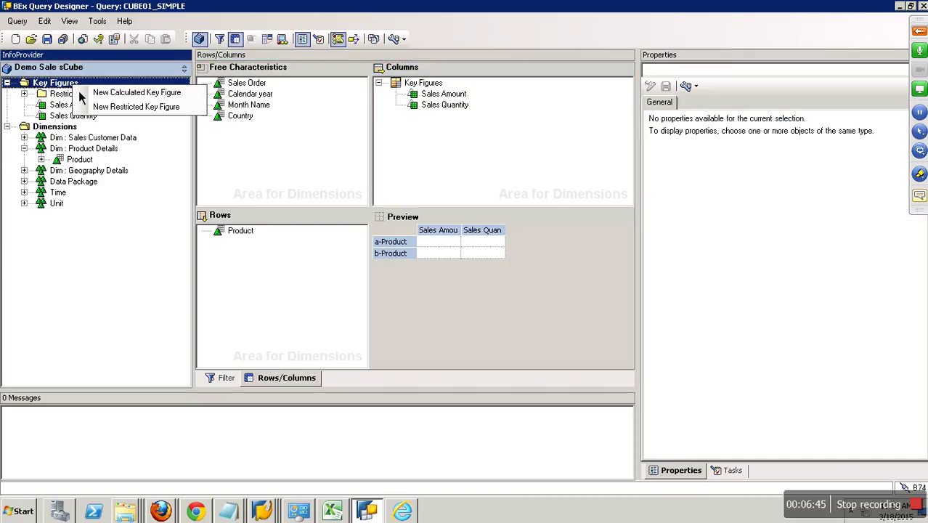
left_click(127, 94)
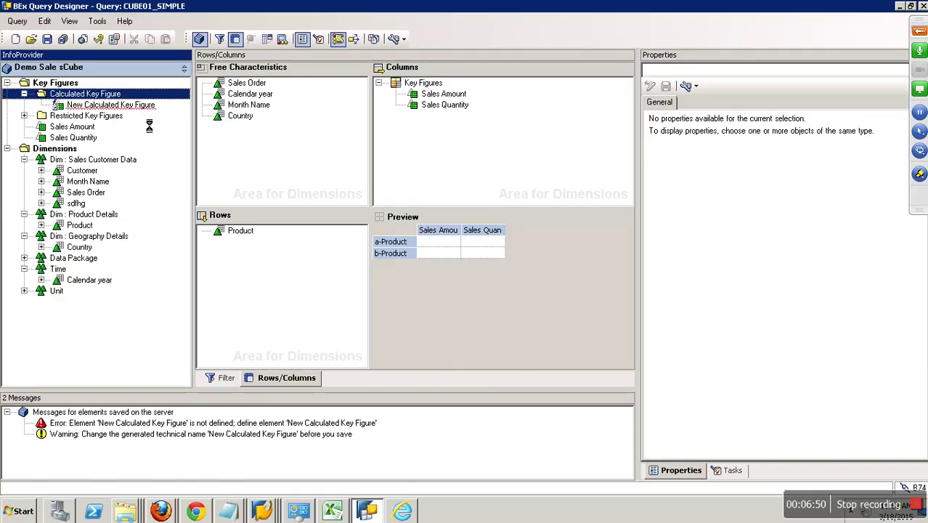
left_click(136, 108)
right_click(136, 107)
left_click(153, 112)
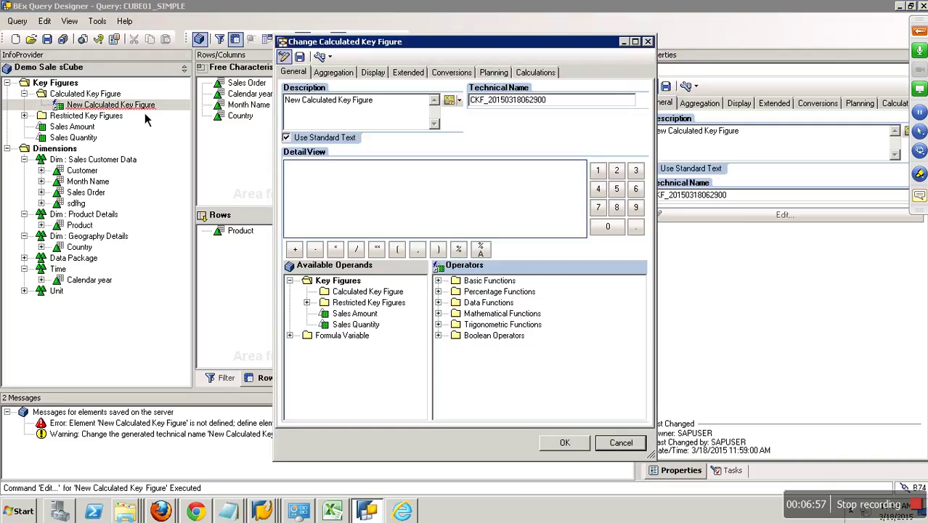
- Set the calculated key figure's description to ASP and its technical name to ZYCKFASP
left_click_drag(373, 101, 259, 116)
type("ASP")
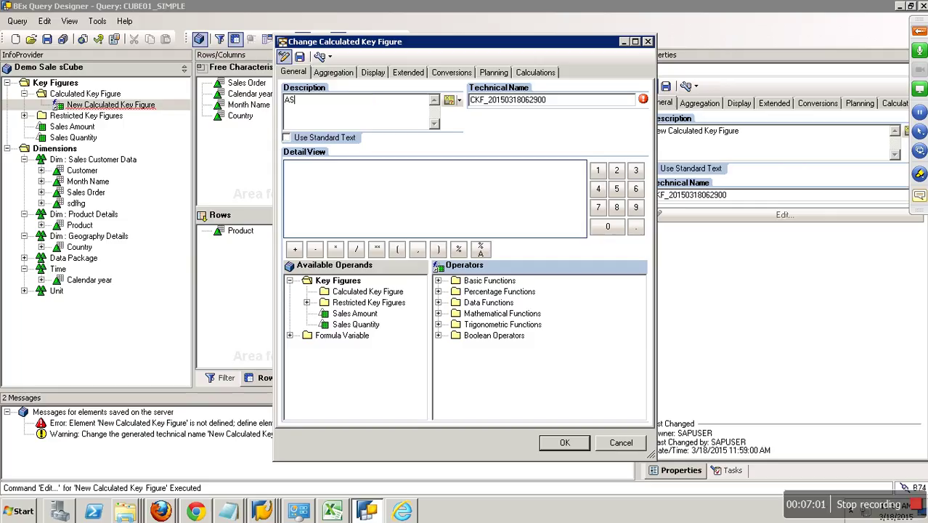
left_click(563, 107)
double_click(489, 102)
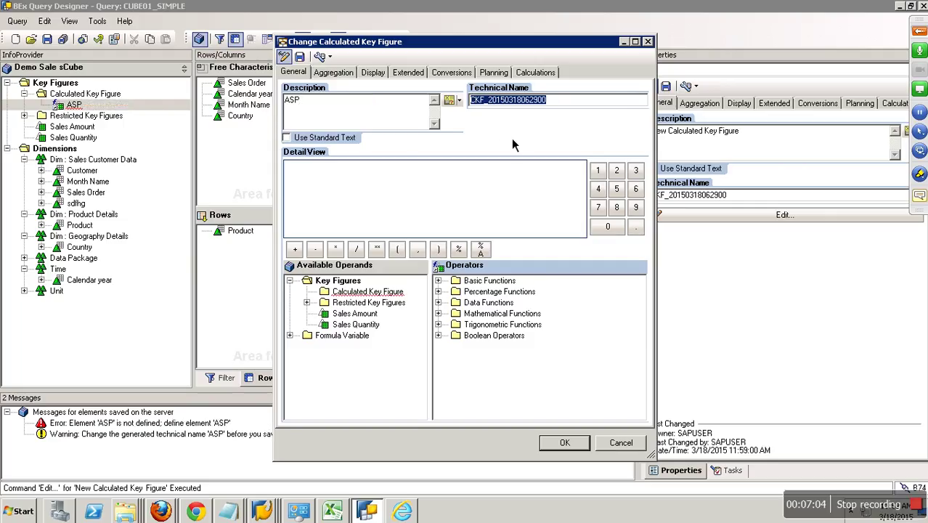
key("Delete")
type("ZYCKFASP")
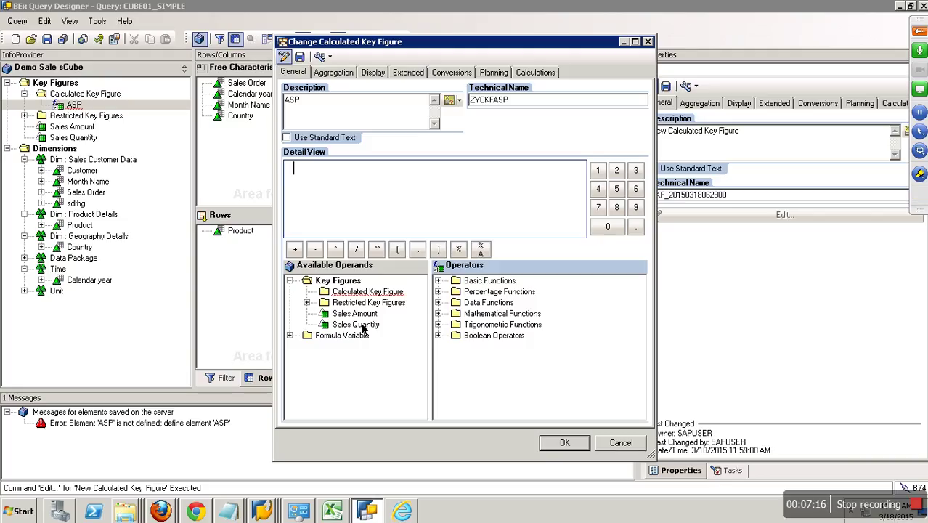
- Define the ASP formula as Sales Amount / Sales Quantity and accept the calculated key figure
double_click(365, 281)
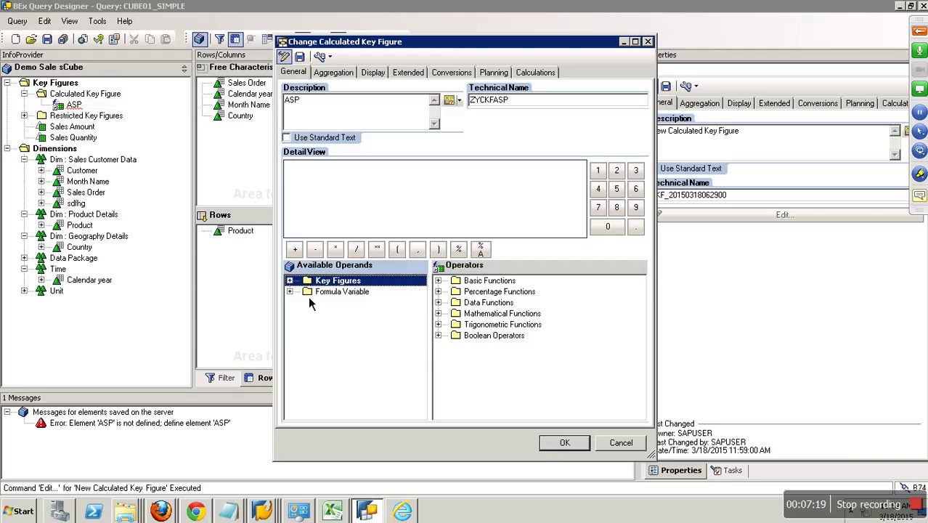
left_click(289, 281)
left_click(361, 314)
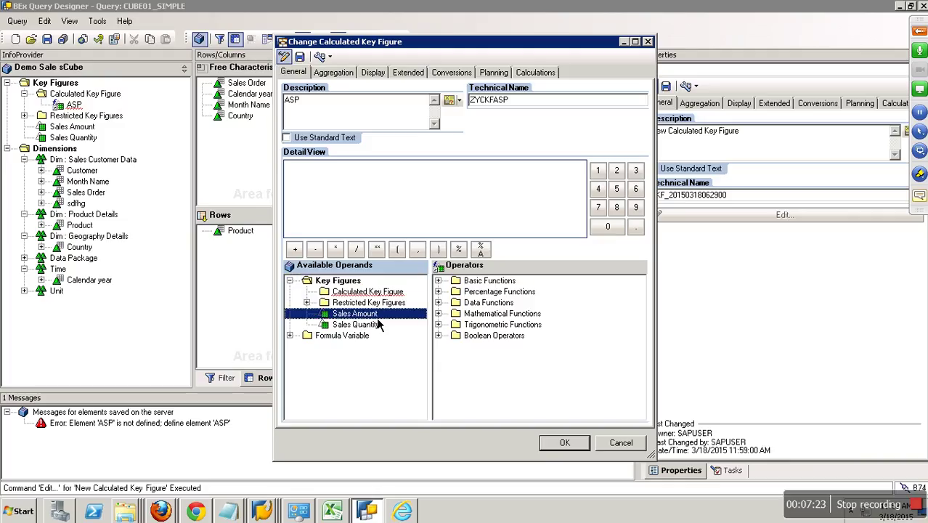
left_click_drag(367, 313, 358, 211)
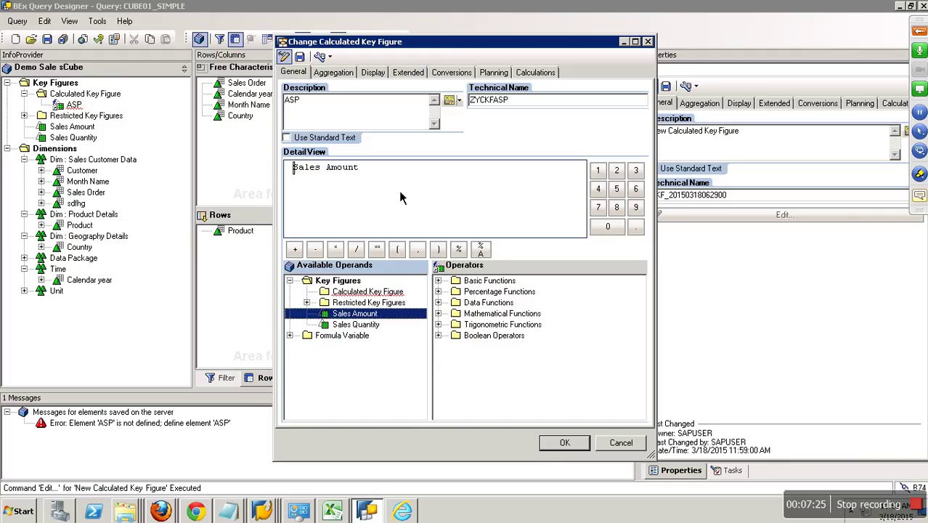
left_click(355, 249)
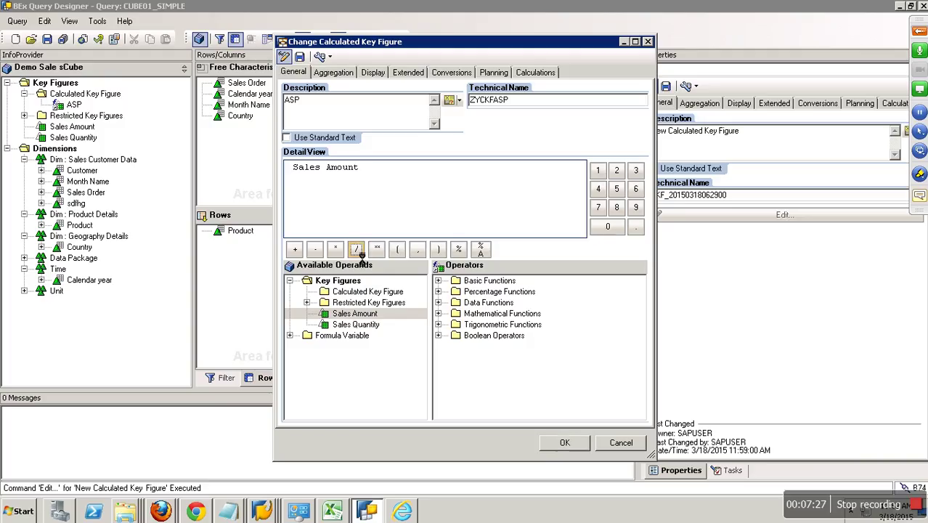
left_click_drag(377, 325, 413, 185)
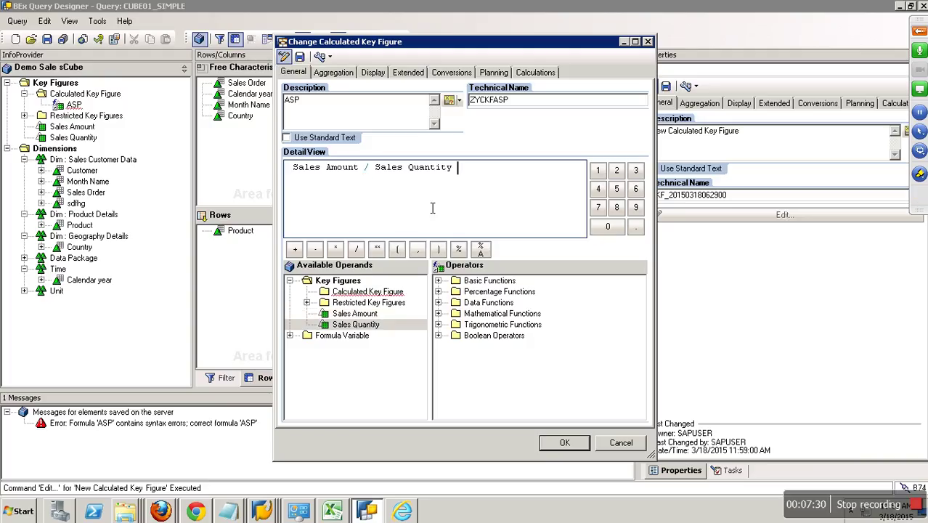
left_click(561, 441)
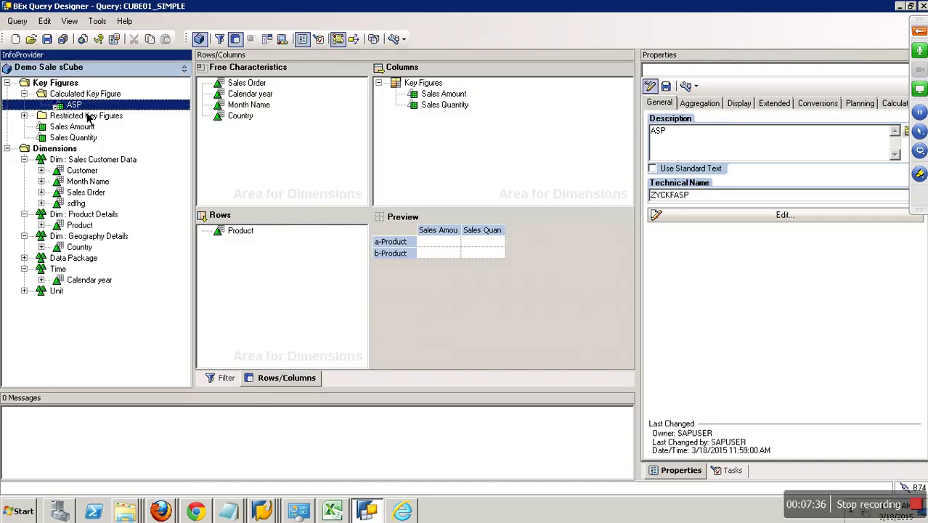
- Add ASP to the columns after Sales Quantity, save the query and rerun it in SAP GUI
left_click_drag(98, 116, 425, 120)
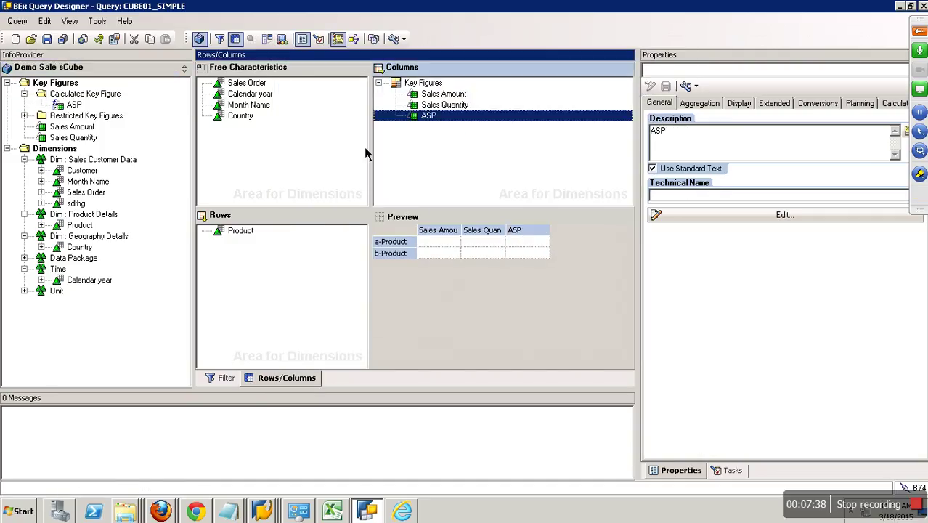
left_click(47, 39)
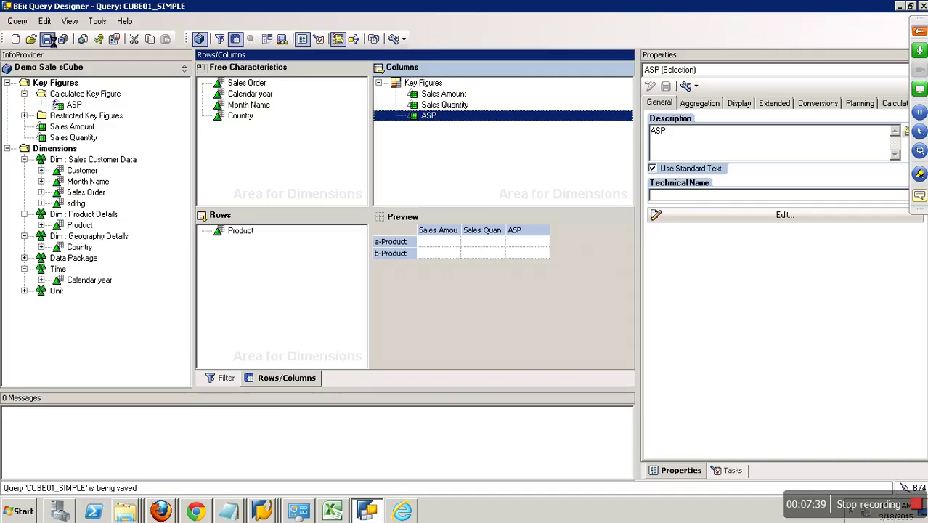
left_click(263, 510)
left_click(284, 461)
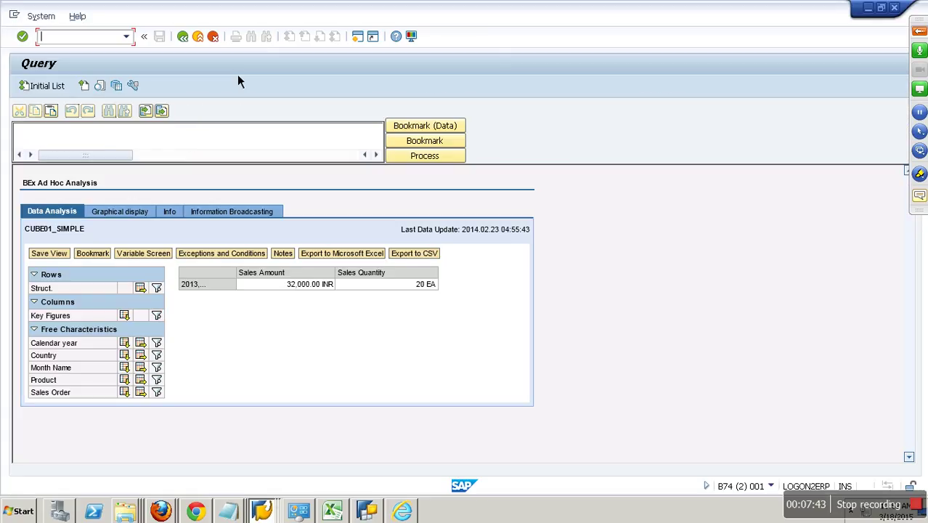
left_click(182, 36)
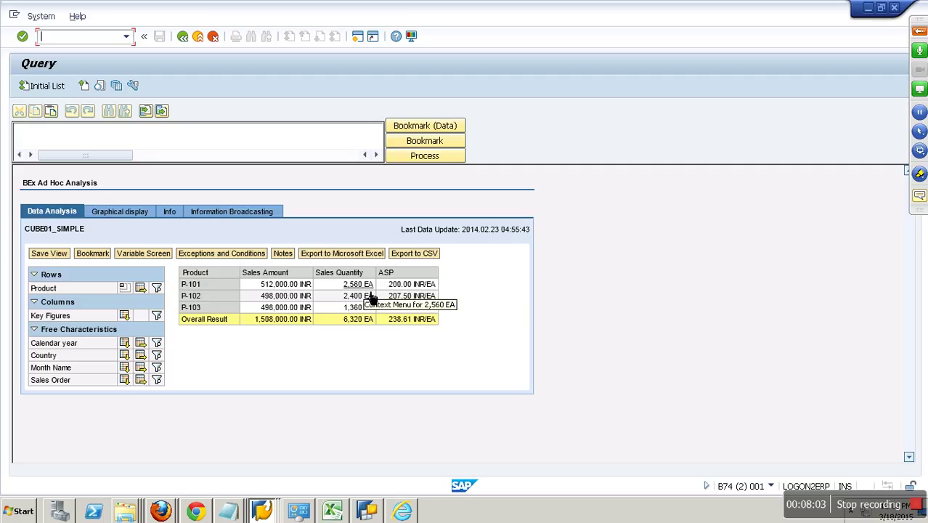
- Return to BEx Query Designer and remove the ASP key figure from the columns
left_click(376, 514)
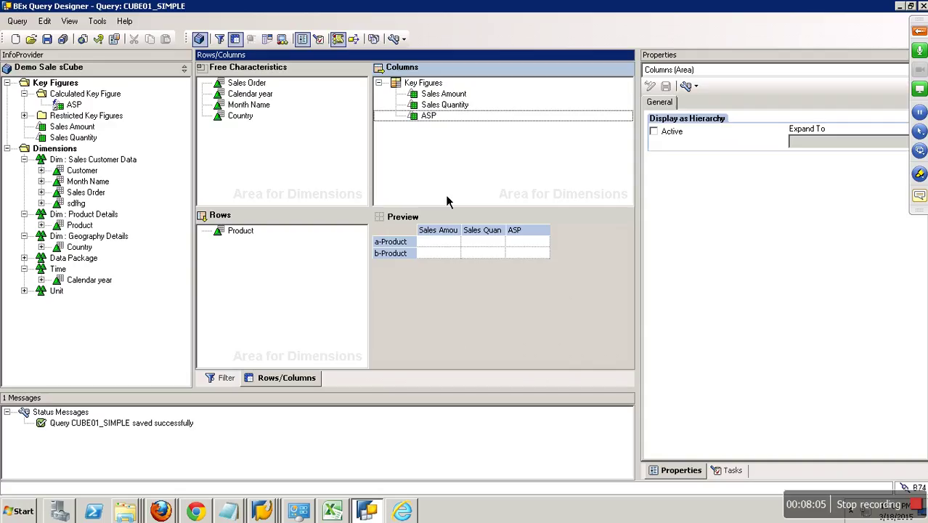
left_click(421, 117)
key("Delete")
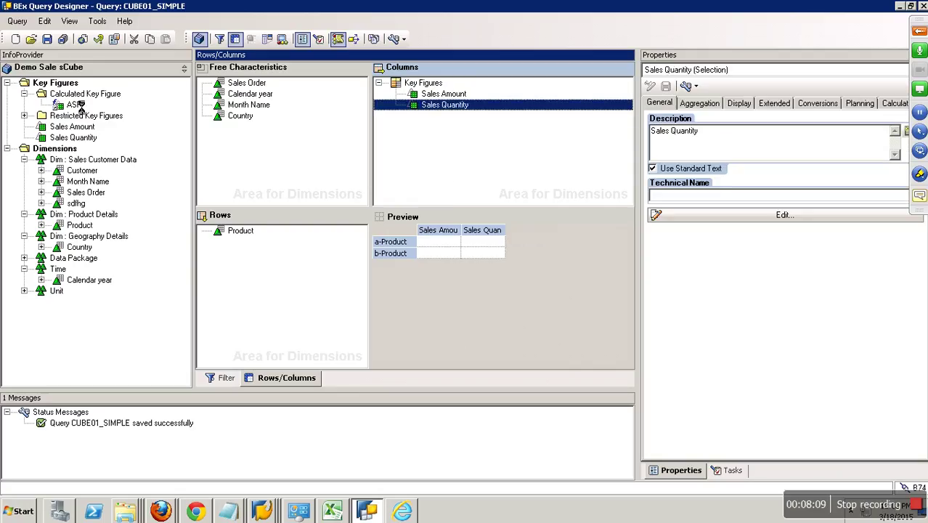
- Display the ASP calculated key figure to review its formula, then close it without changes
right_click(76, 104)
left_click(109, 108)
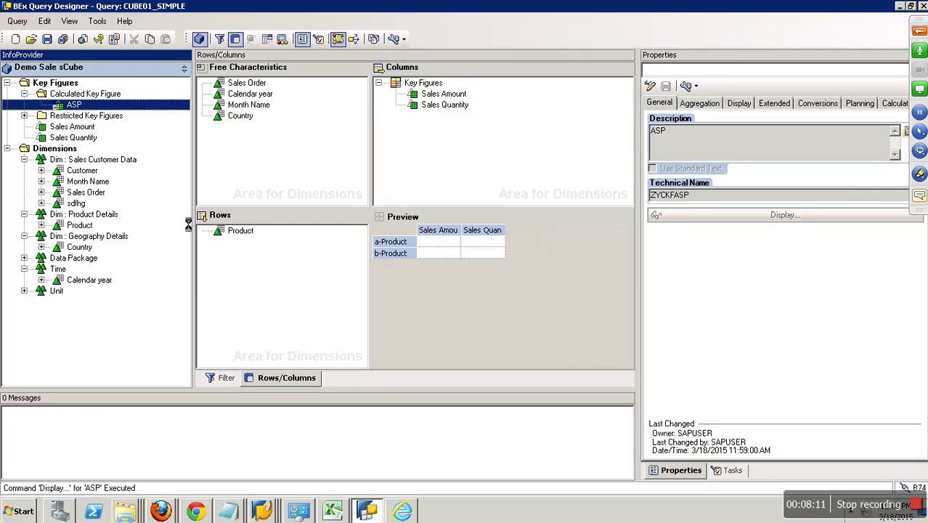
left_click(695, 216)
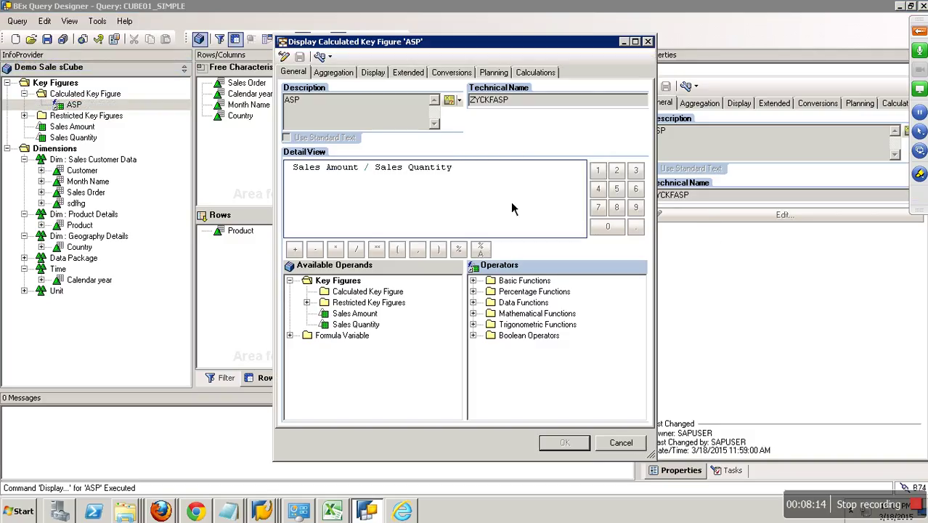
left_click(482, 185)
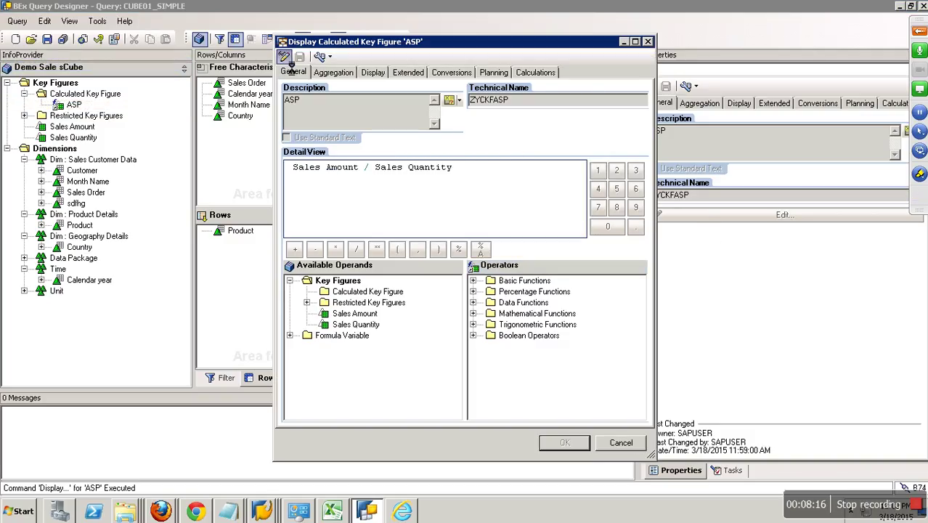
left_click(494, 189)
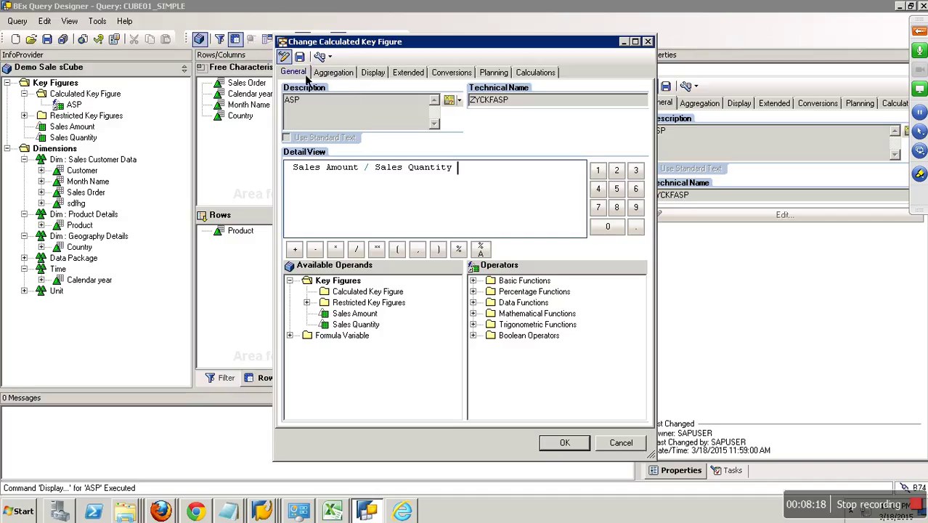
left_click(330, 111)
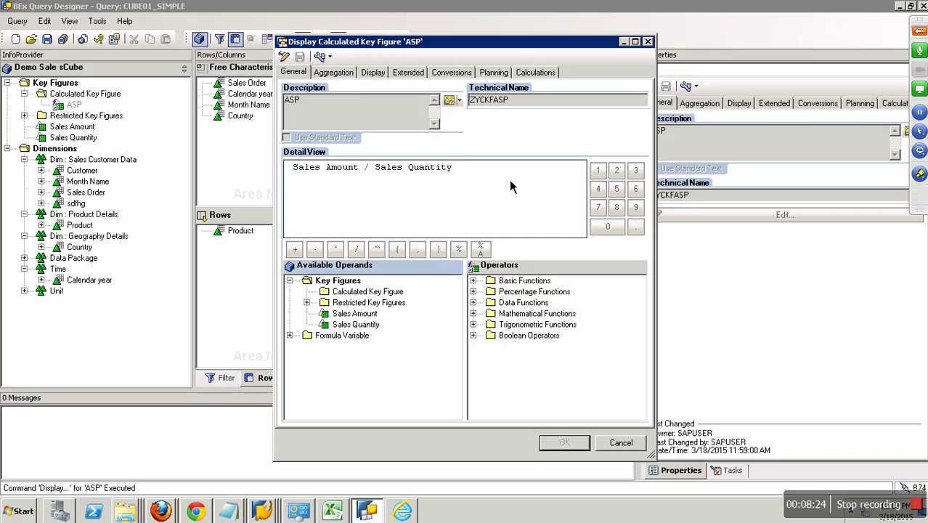
left_click(621, 442)
- Create a new calculated key figure for the Demo Sale sCube and set its description to NewASP
left_click(89, 95)
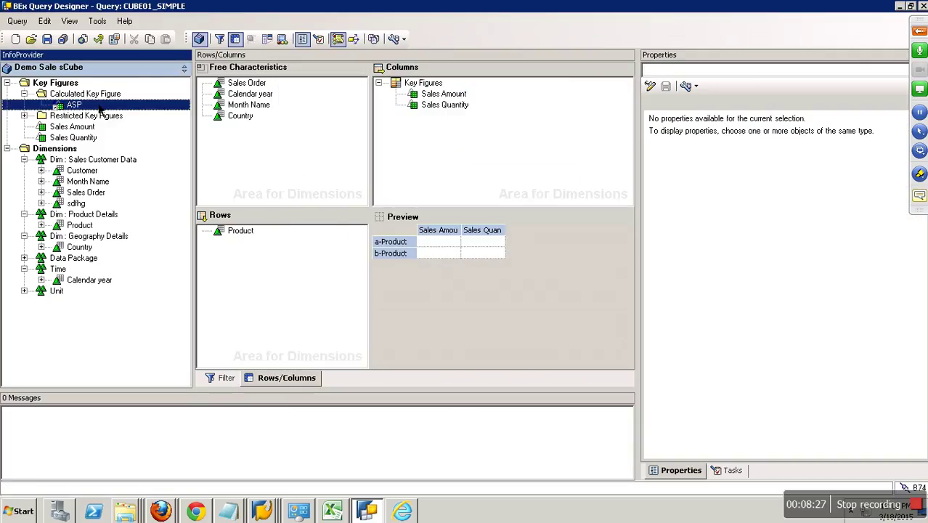
left_click(152, 105)
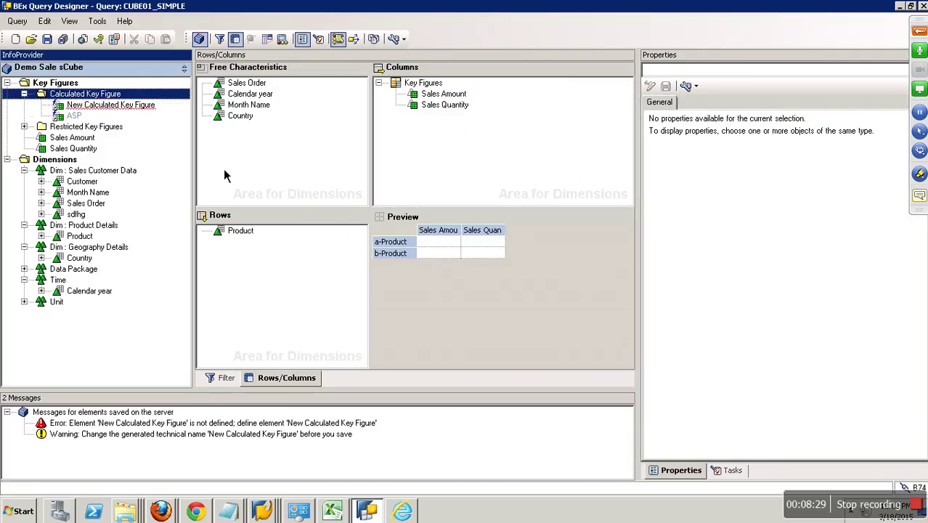
right_click(143, 107)
left_click(163, 119)
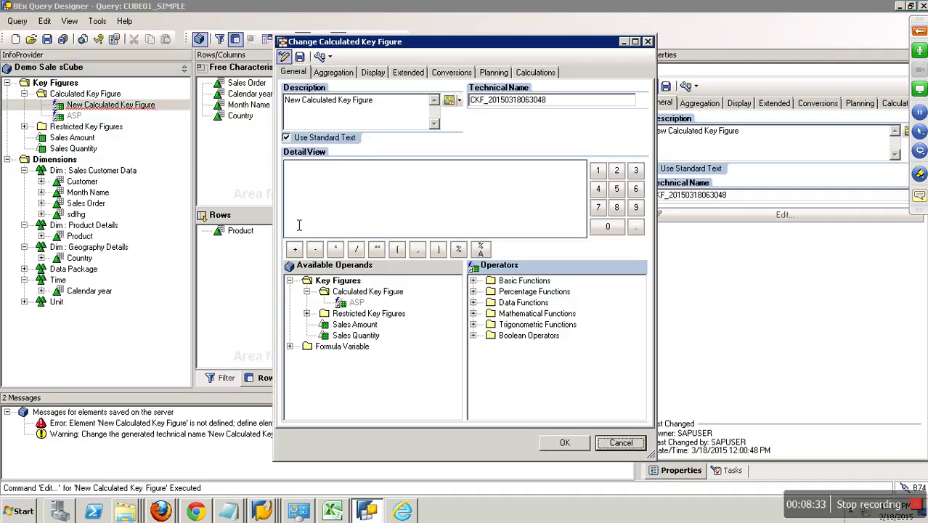
left_click_drag(375, 101, 248, 109)
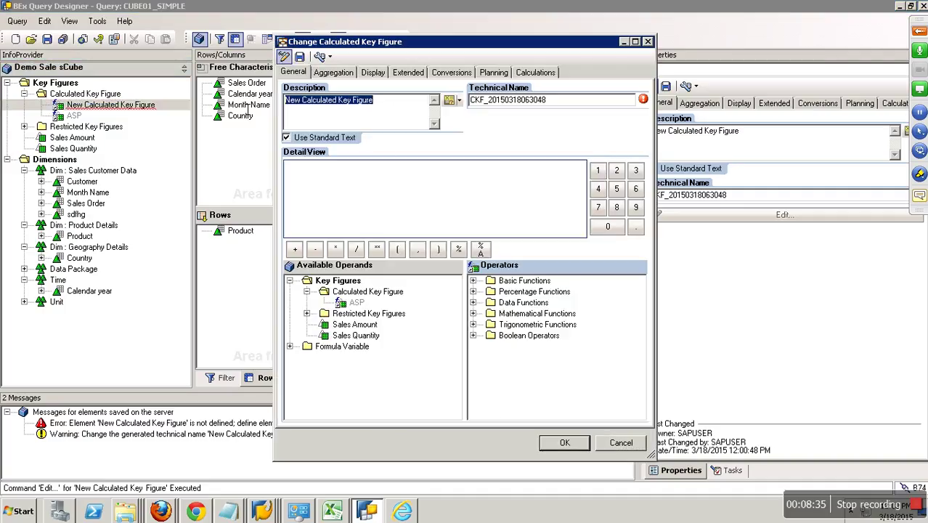
type("NewASP")
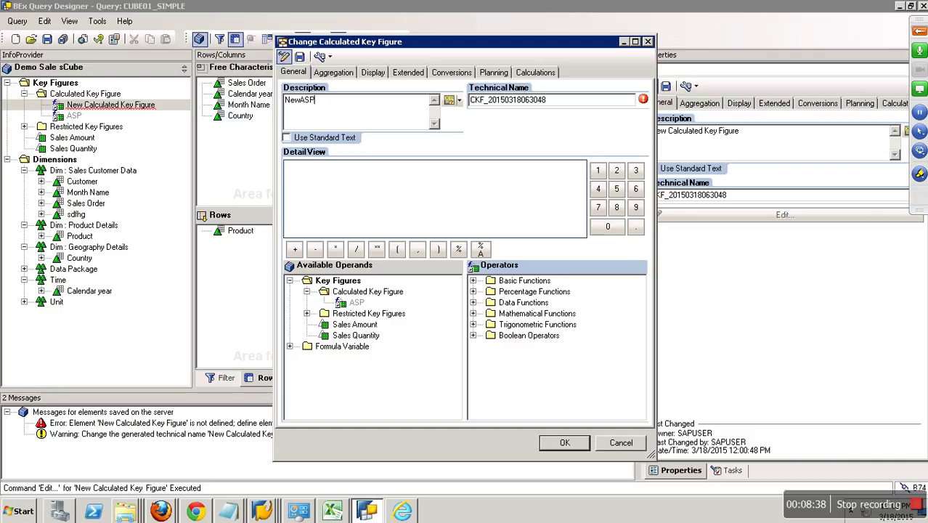
left_click(313, 185)
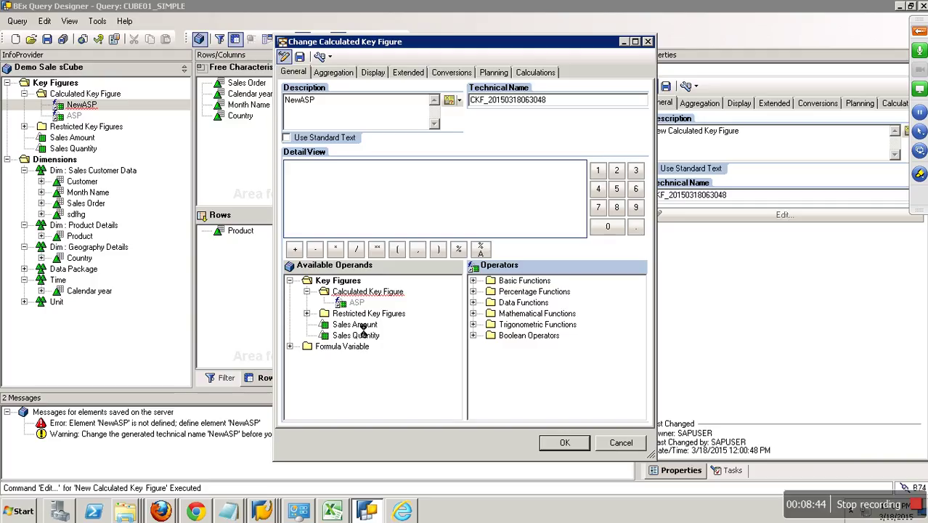
- Define the NewASP formula as Sales Amount / NODIM( Sales Quantity ), using the data function for a value without dimension
double_click(376, 292)
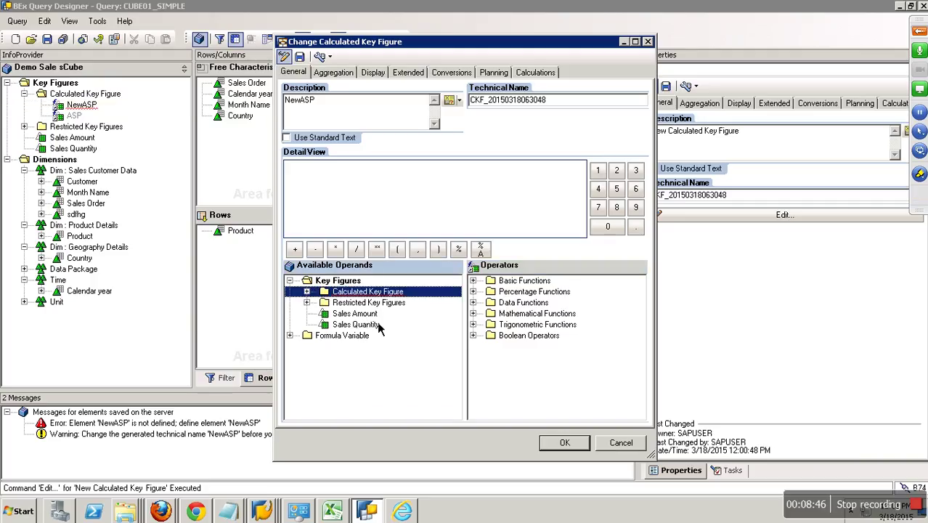
left_click_drag(360, 314, 360, 197)
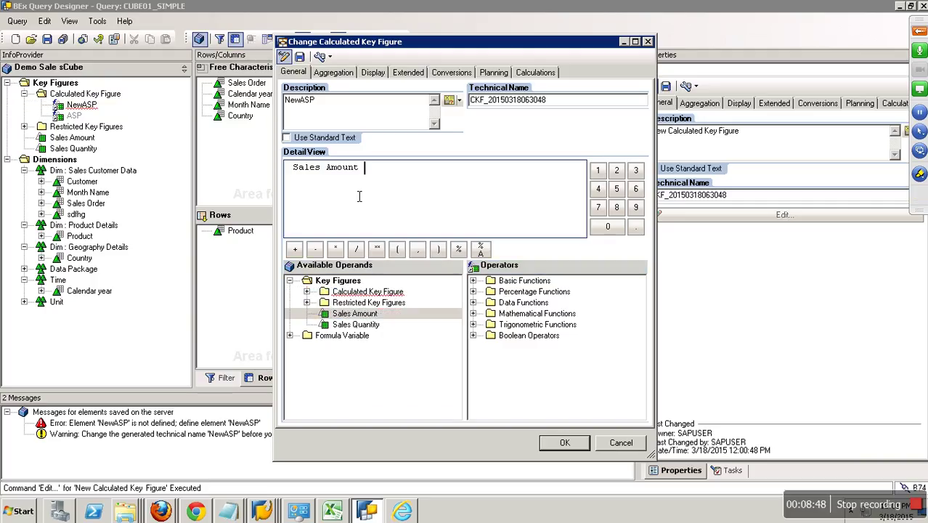
left_click(356, 249)
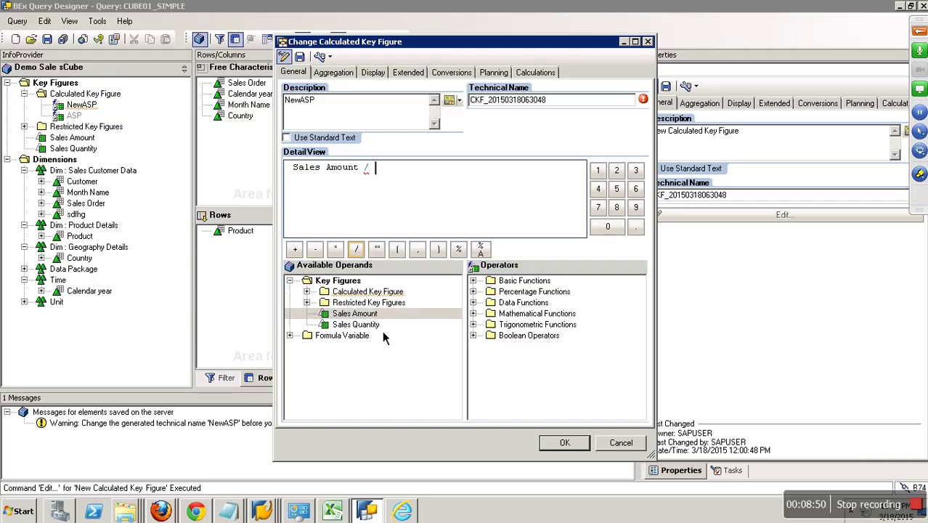
double_click(484, 302)
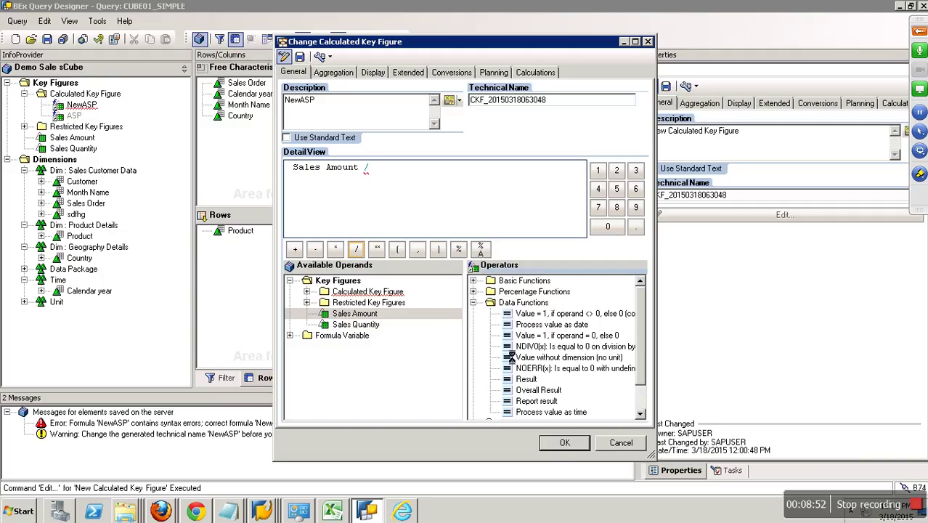
double_click(551, 357)
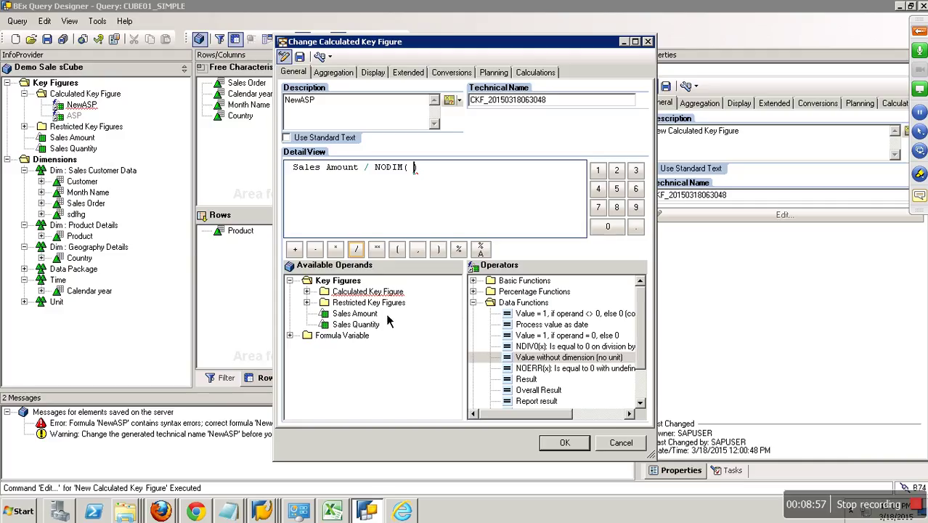
double_click(363, 324)
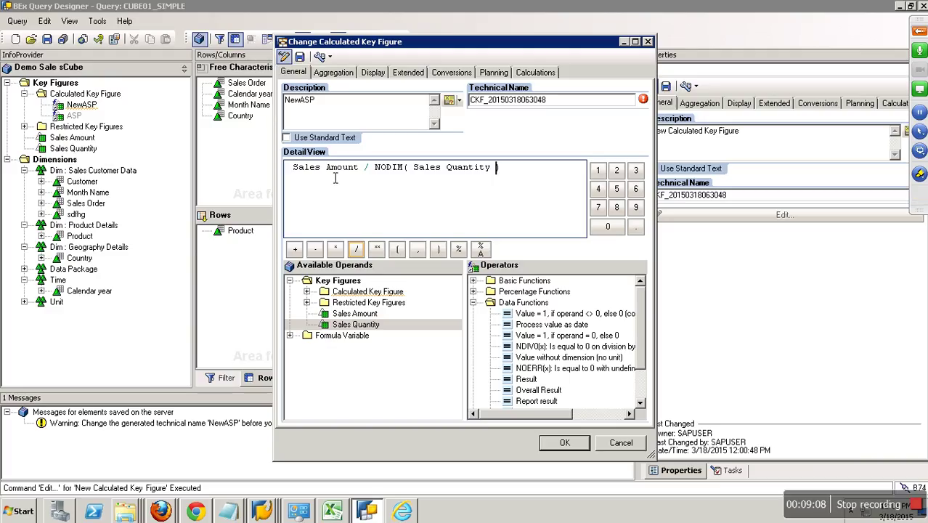
- Set the technical name of NewASP to ZYCKFNASP and accept the calculated key figure
left_click_drag(557, 106, 448, 104)
type("ZYCKFNASP")
left_click(377, 125)
left_click(570, 442)
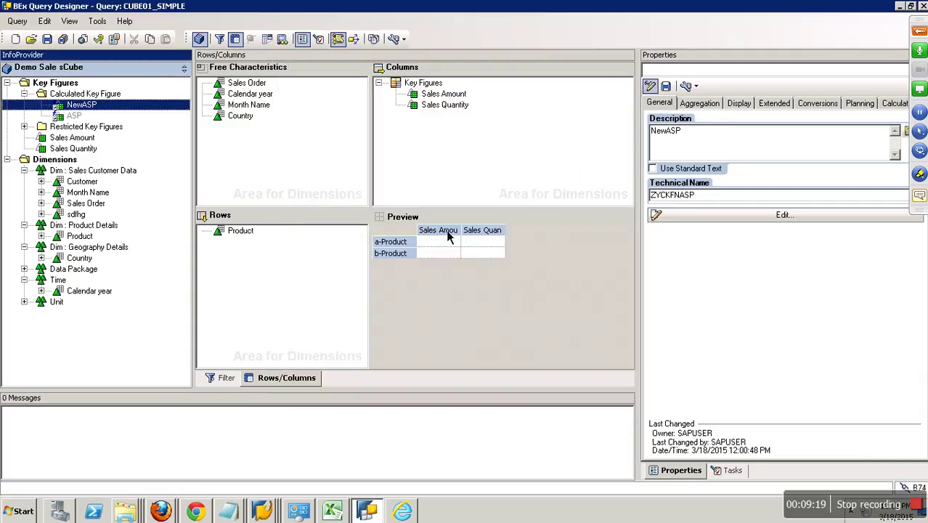
- Add NewASP to the columns after Sales Quantity and rerun the saved query in SAP GUI
left_click_drag(93, 107, 432, 126)
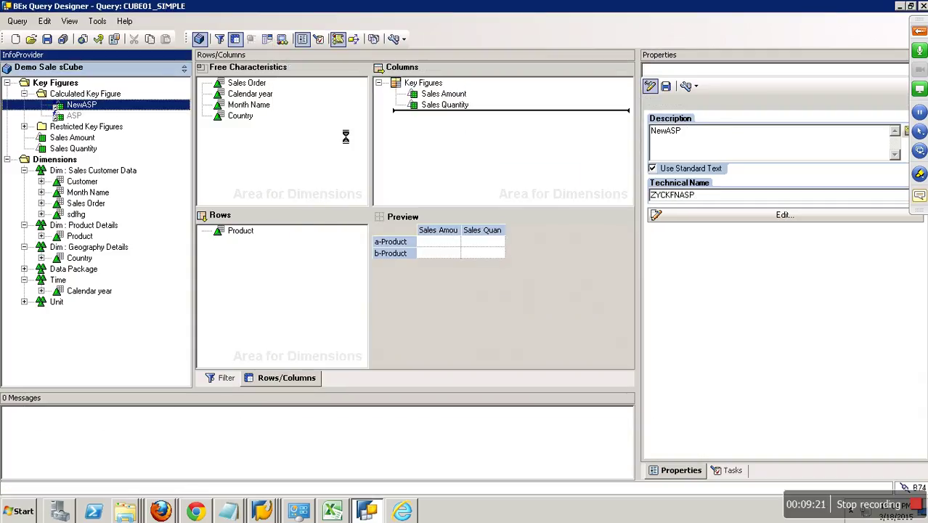
left_click(46, 38)
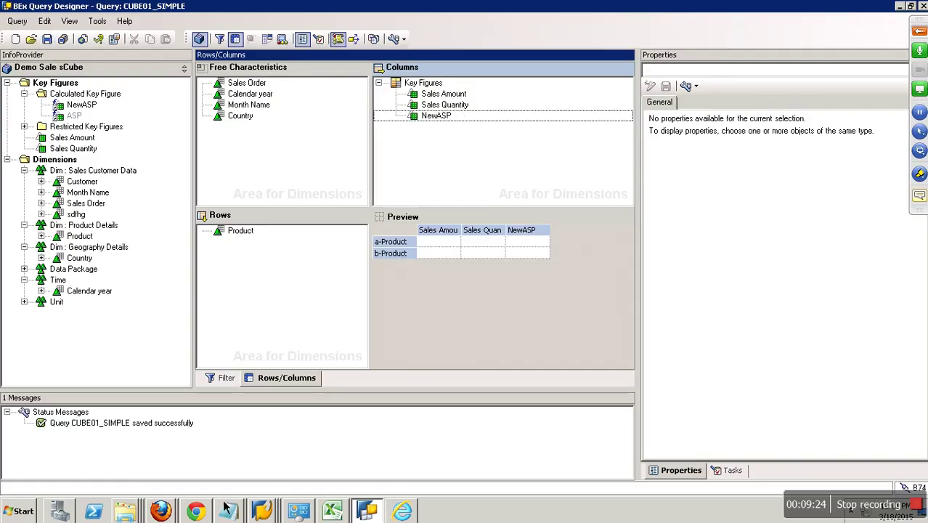
left_click(265, 511)
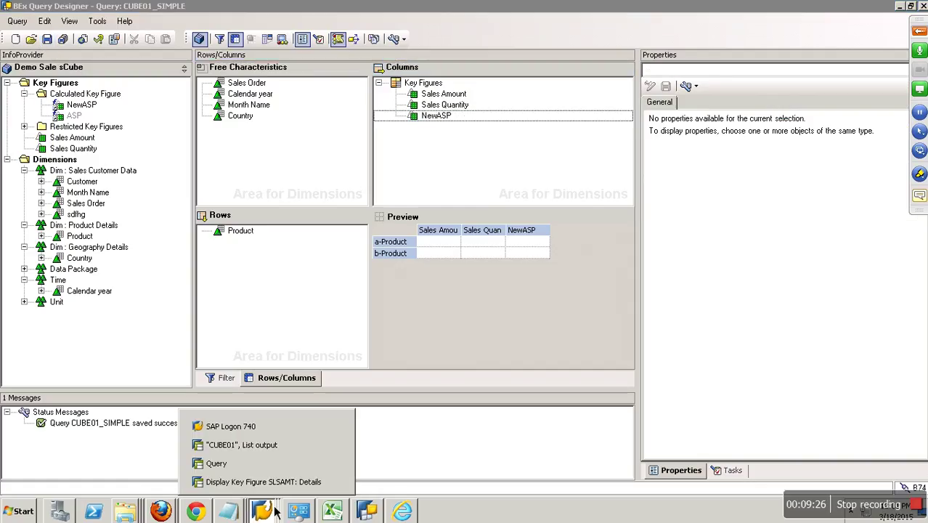
left_click(267, 457)
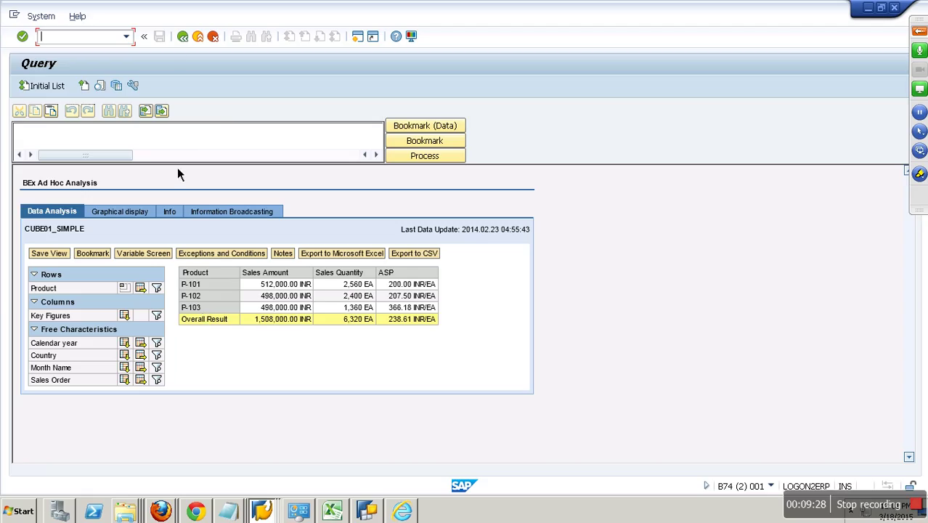
left_click(183, 36)
left_click(33, 88)
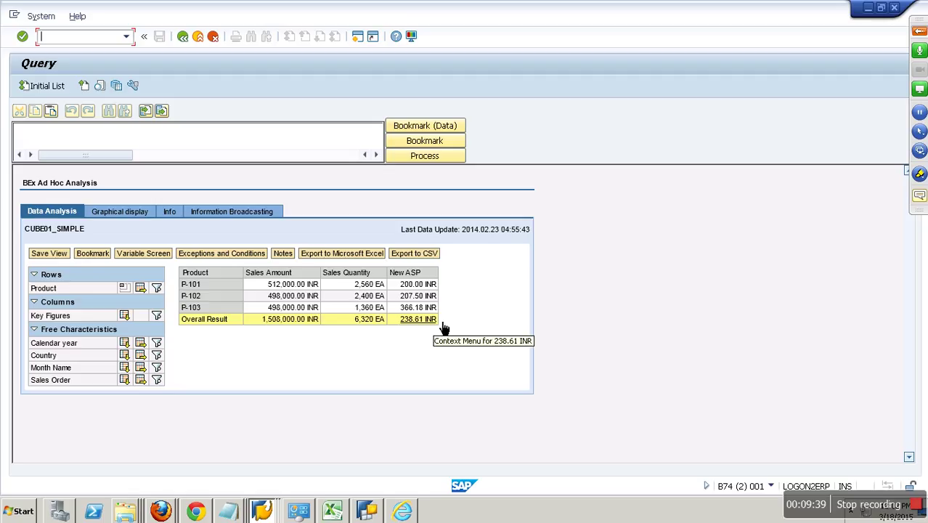
- Return to BEx Query Designer, create a throwaway calculated key figure to examine the available formula operators, and delete it
left_click(370, 512)
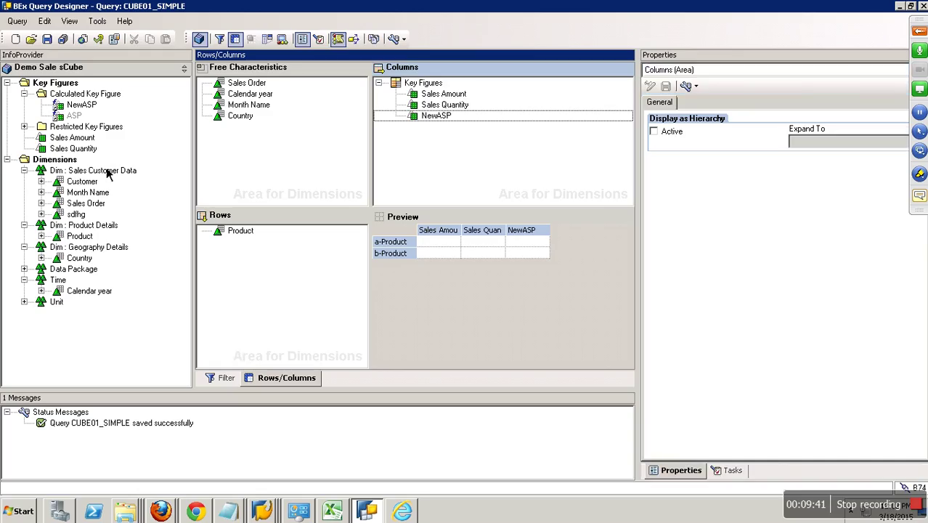
left_click(90, 96)
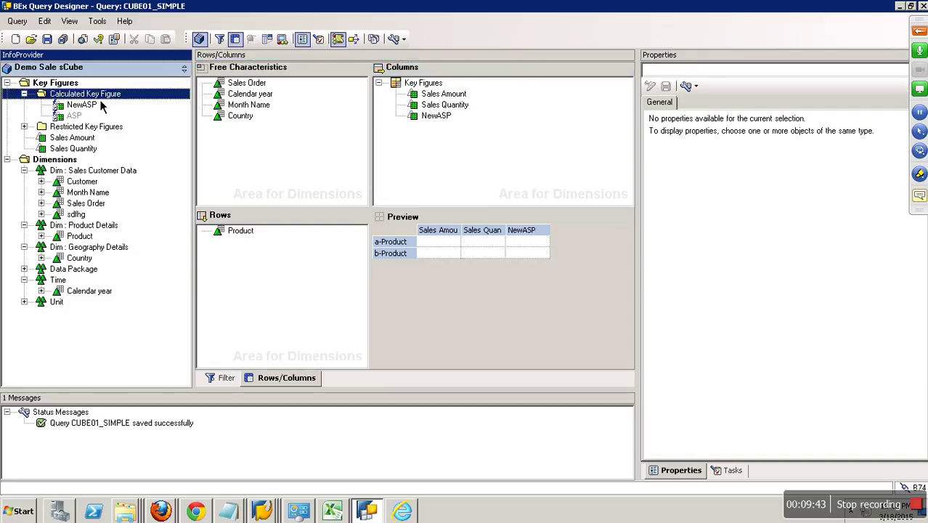
right_click(101, 94)
left_click(129, 101)
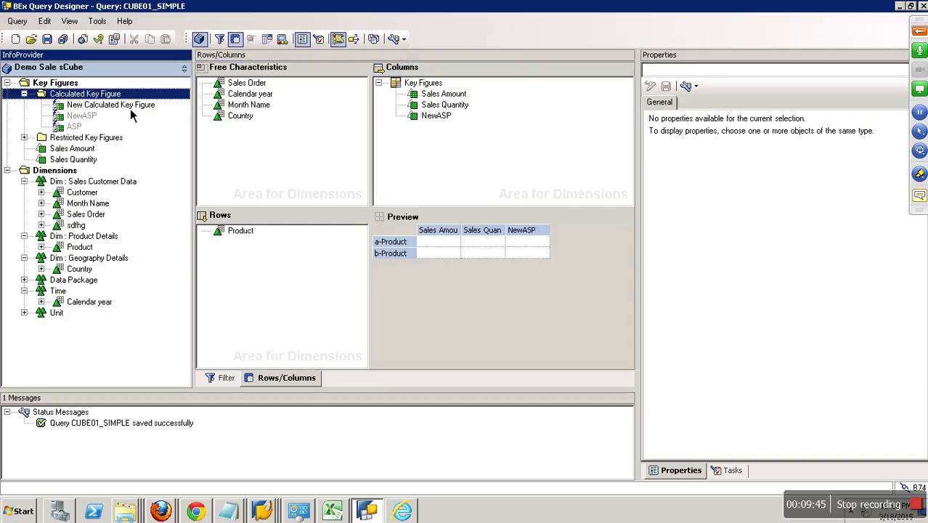
right_click(125, 106)
left_click(157, 111)
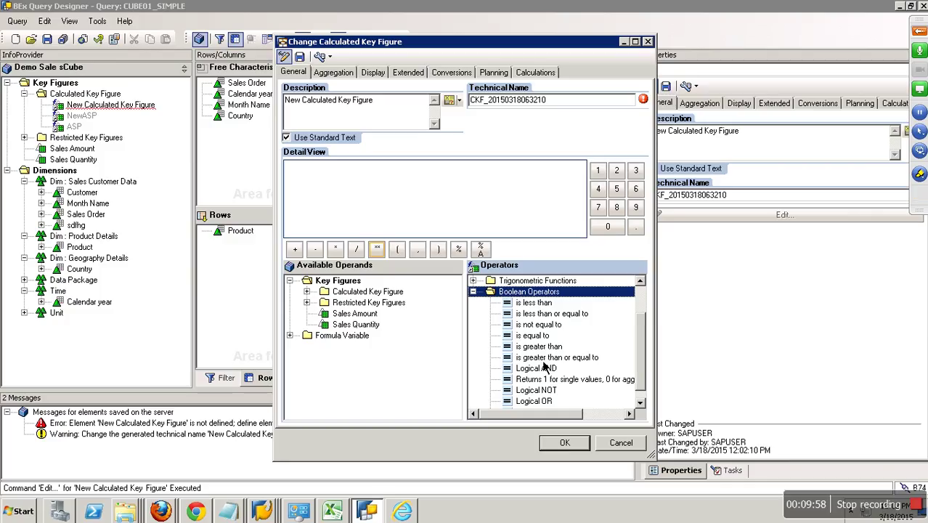
double_click(485, 281)
scroll(656, 308, "up", 2)
double_click(480, 304)
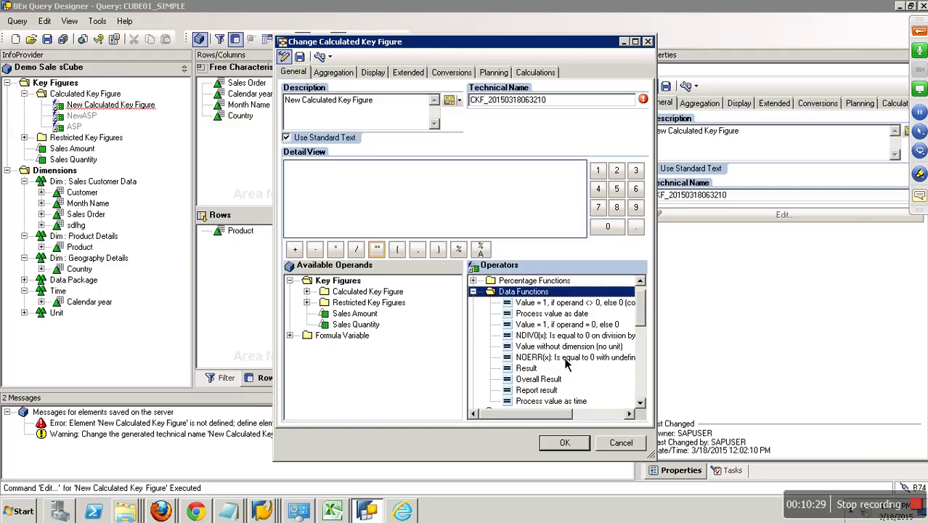
left_click(623, 444)
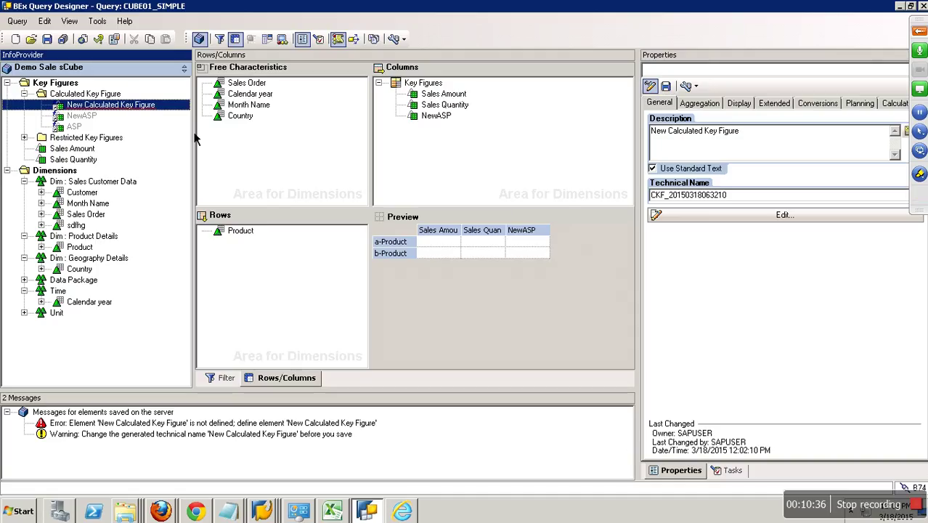
right_click(149, 109)
left_click(172, 211)
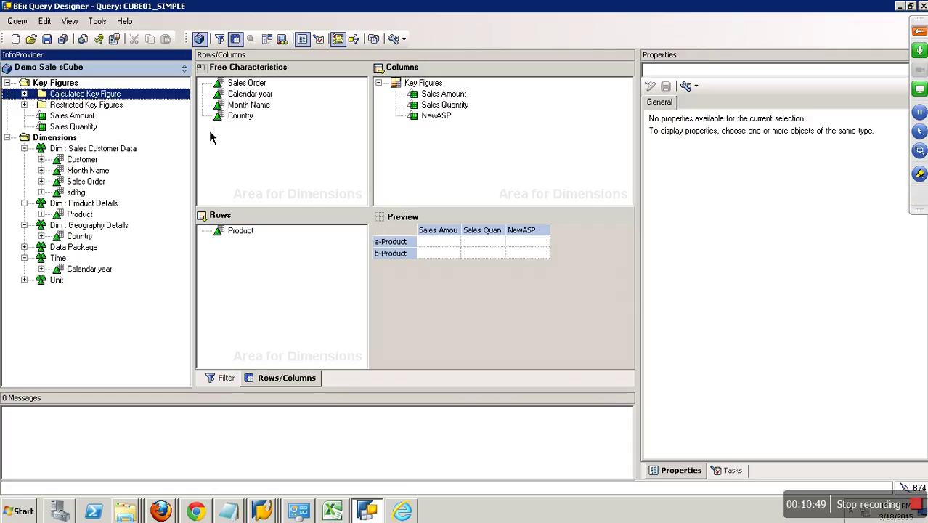
- Remove the NewASP key figure from the query columns
left_click(428, 84)
left_click(437, 116)
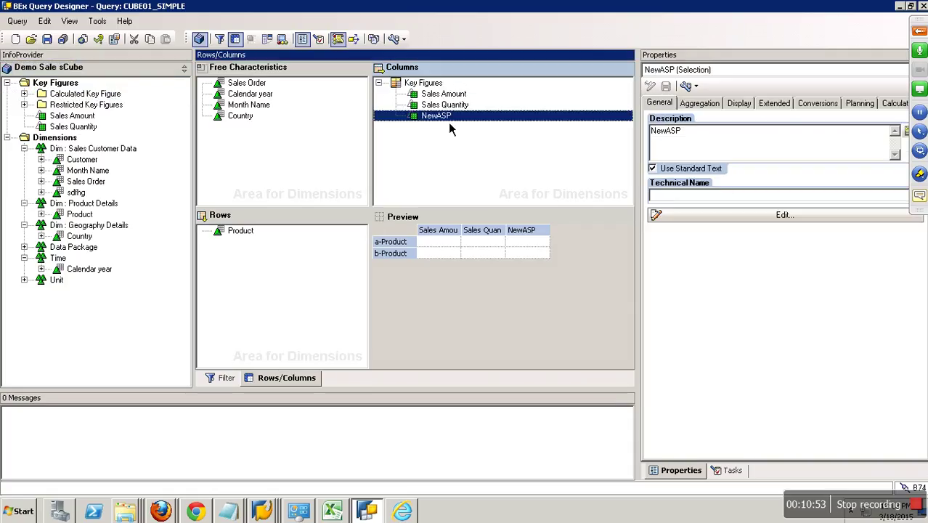
key("Delete")
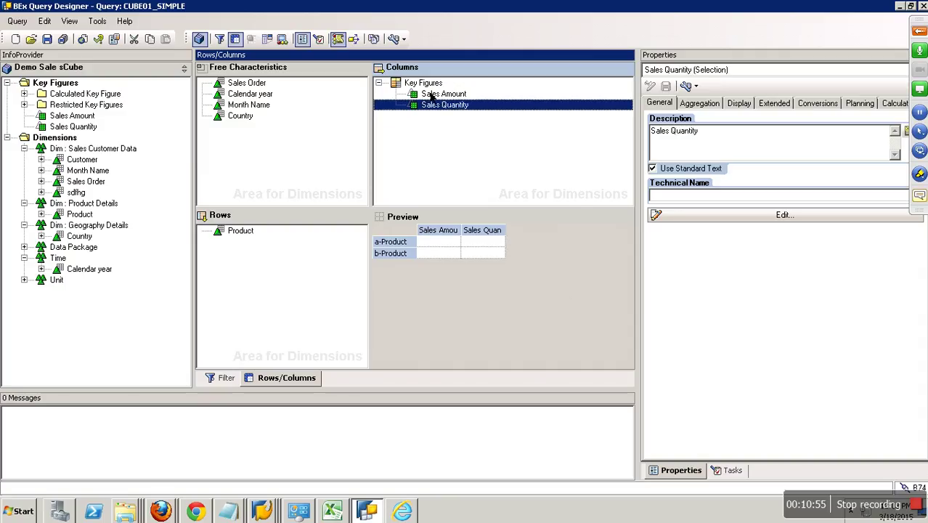
- Create a new formula in the columns' Key Figures structure, defined as 'Sales Amount' / 'Sales Quantity', and accept it
right_click(427, 84)
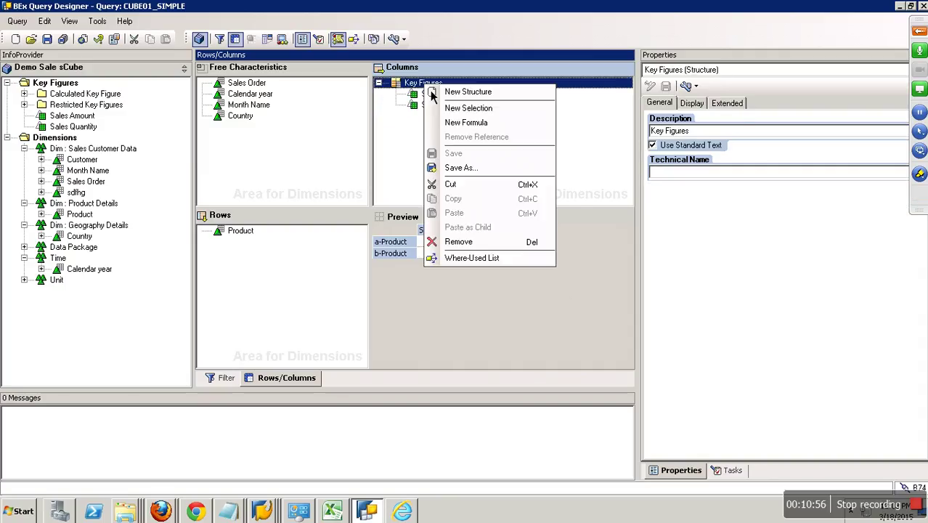
left_click(481, 126)
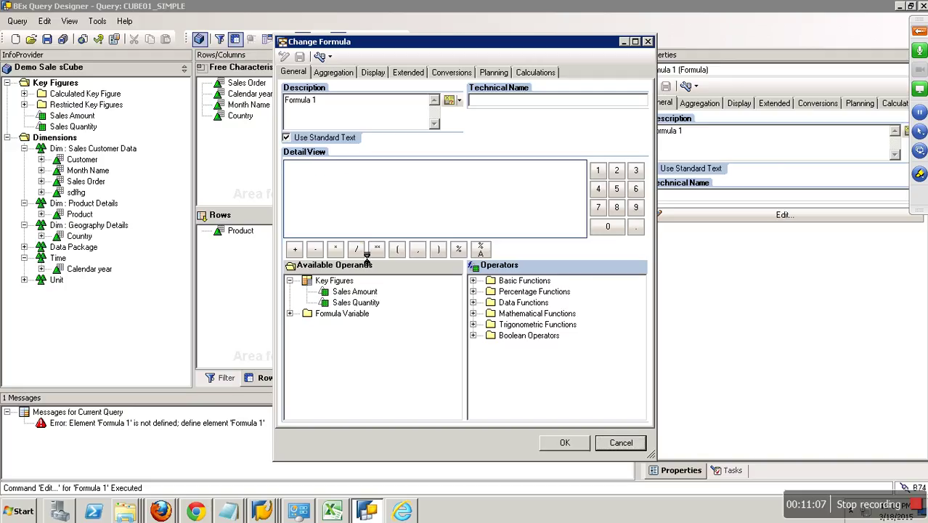
double_click(355, 291)
left_click(356, 248)
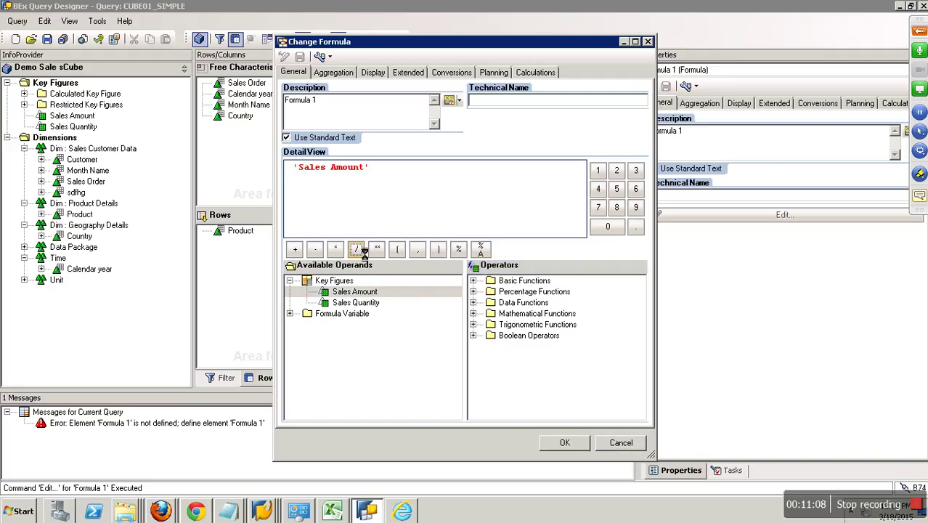
double_click(355, 302)
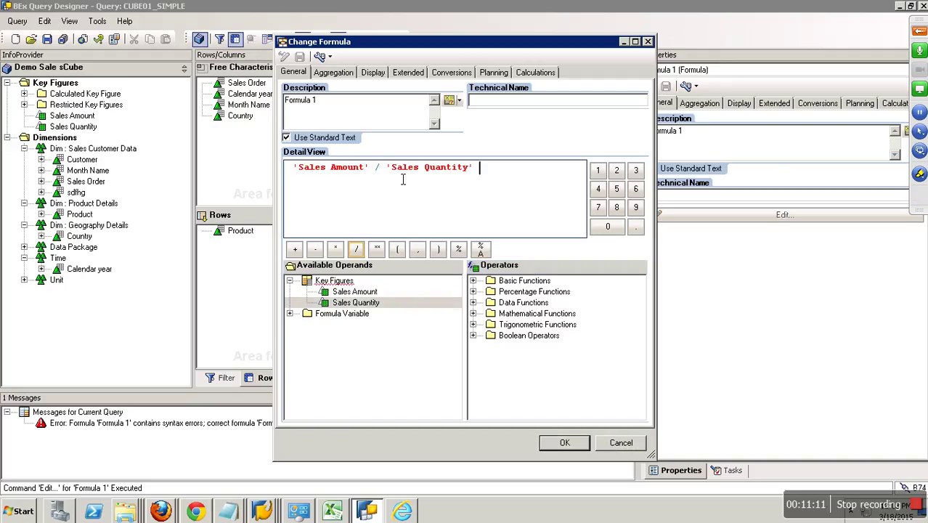
left_click(565, 443)
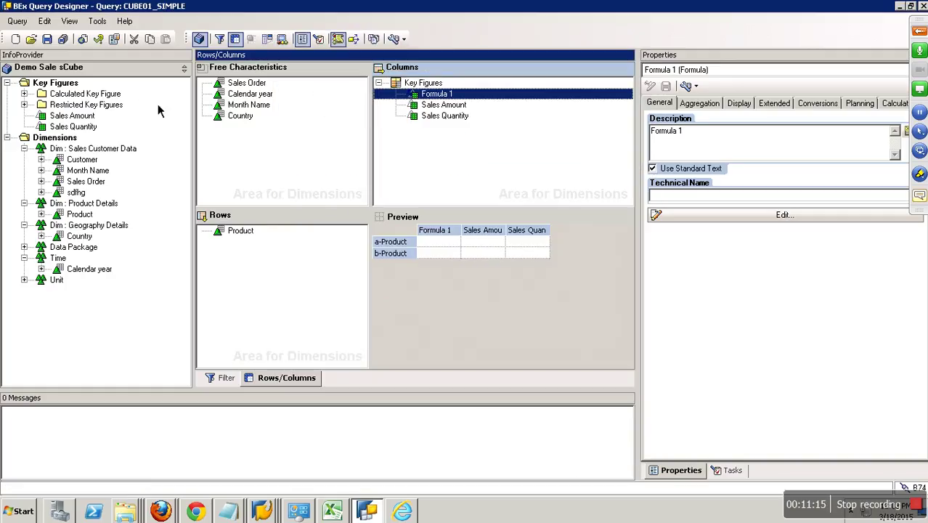
- Save the query with the new formula and rerun it in SAP GUI
left_click(47, 39)
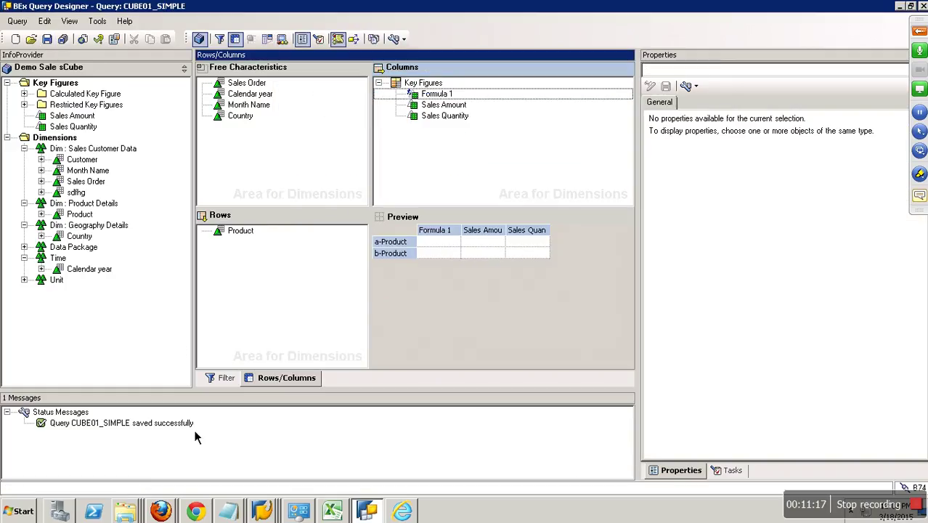
left_click(262, 511)
left_click(259, 458)
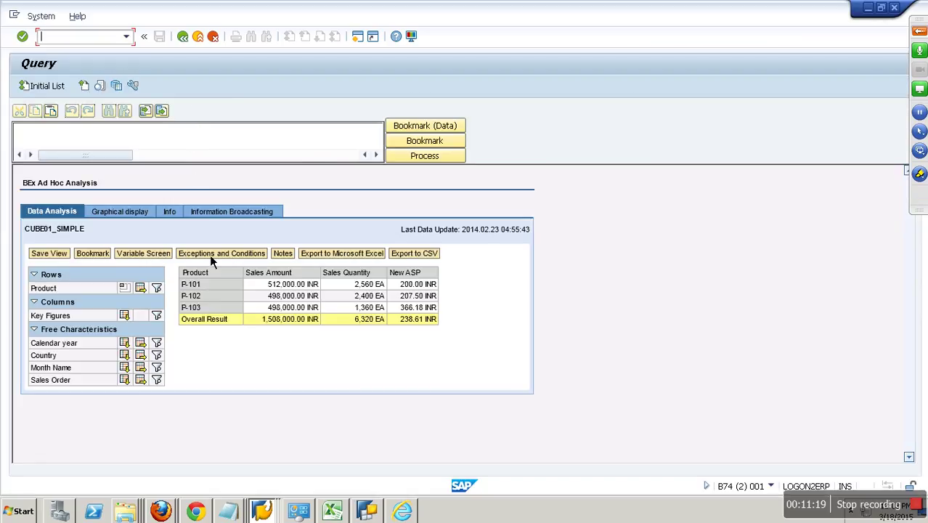
left_click(182, 37)
left_click(42, 88)
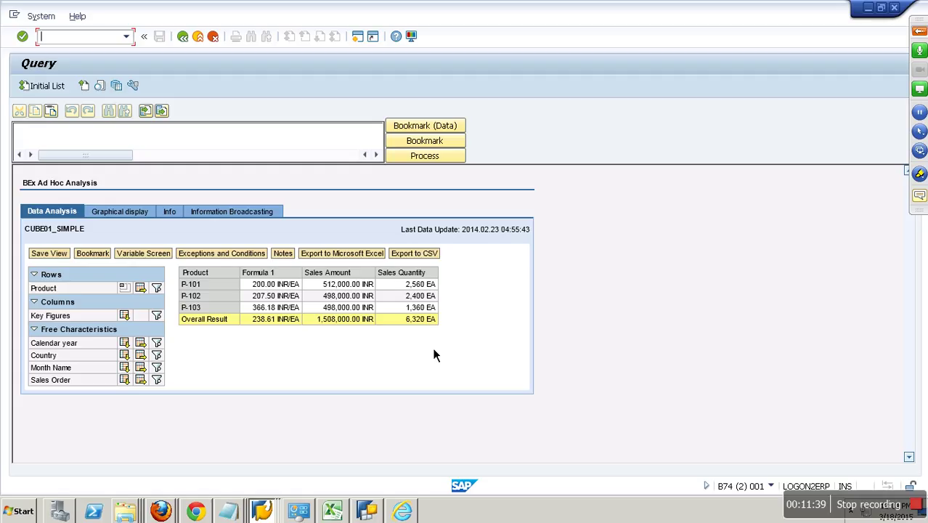
- Switch from the SAP GUI query output back to BEx Query Designer
left_click(369, 514)
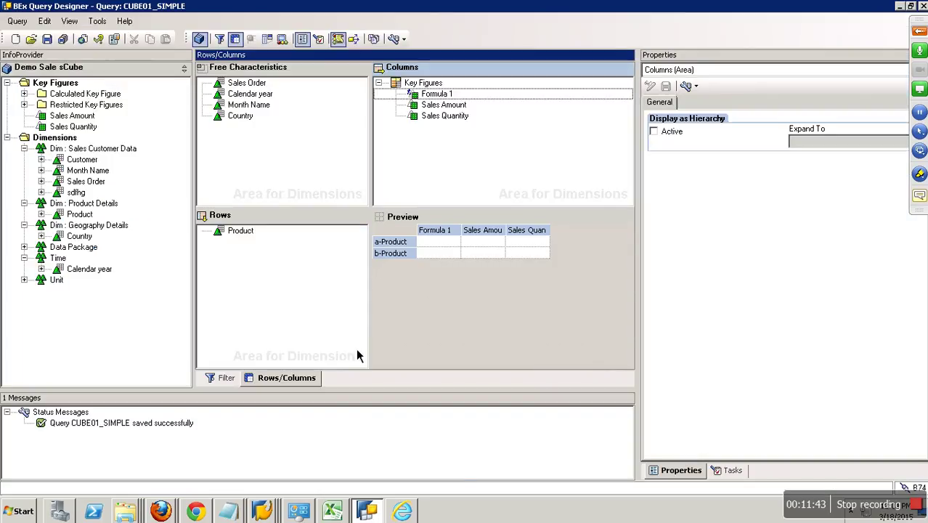